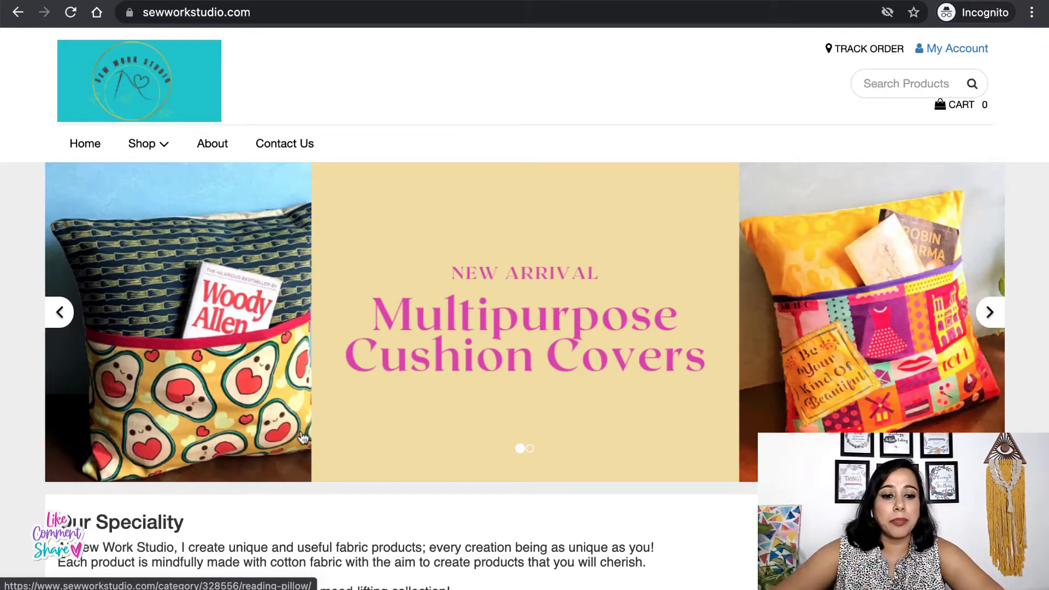
Add one small printed Dog Bandana (INR 400) to the cart from its product page
scroll(302, 437, down, 15)
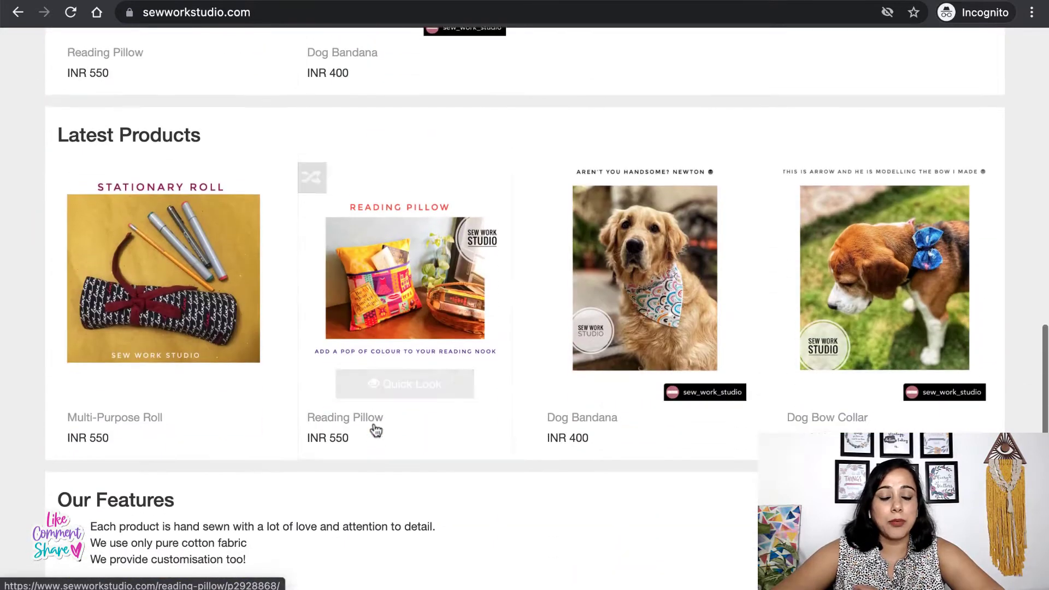
scroll(376, 430, up, 5)
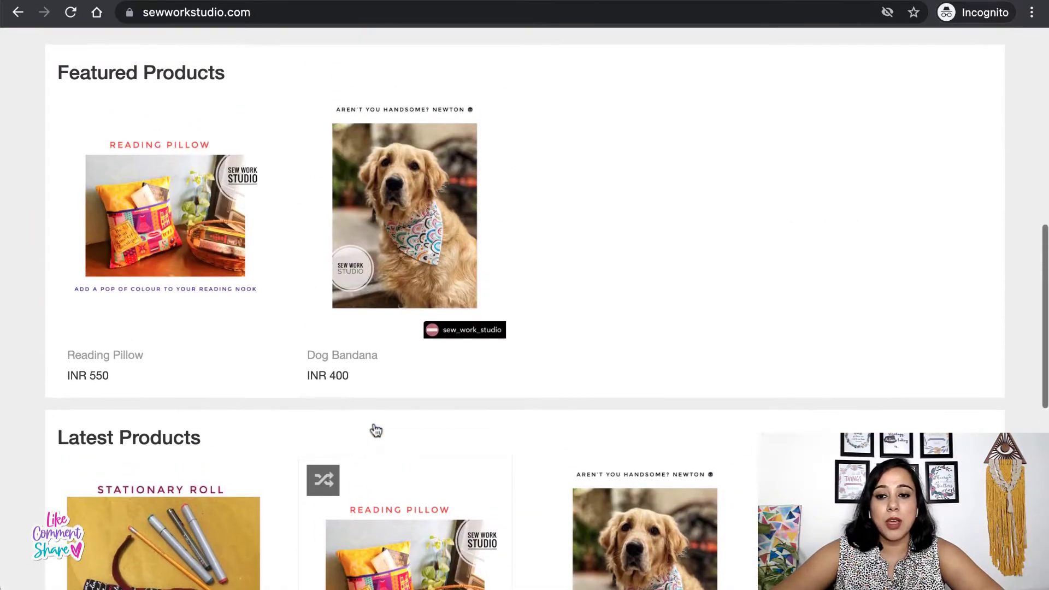
click(421, 209)
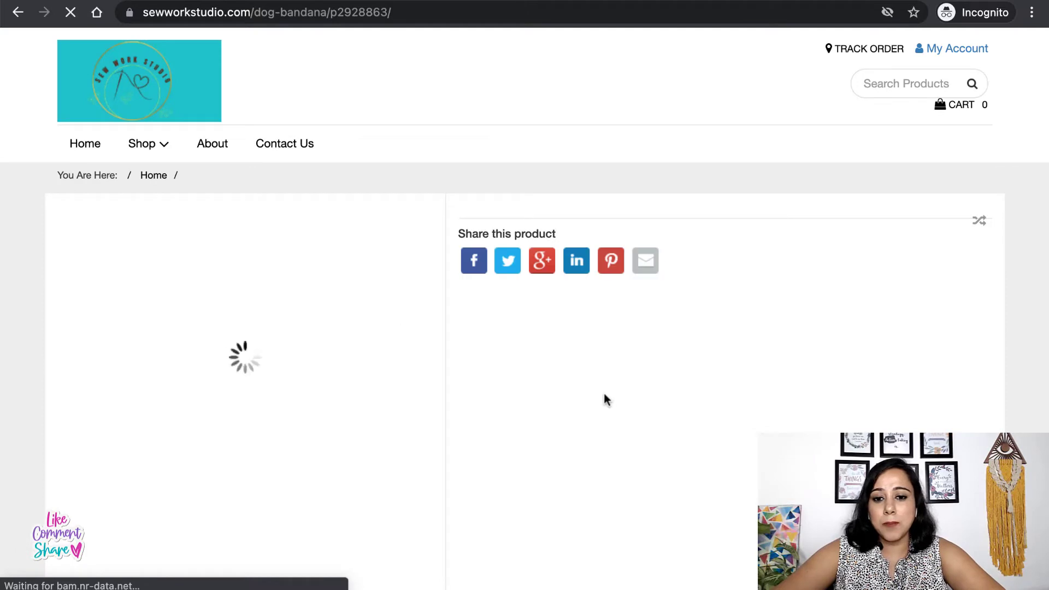
scroll(271, 392, down, 3)
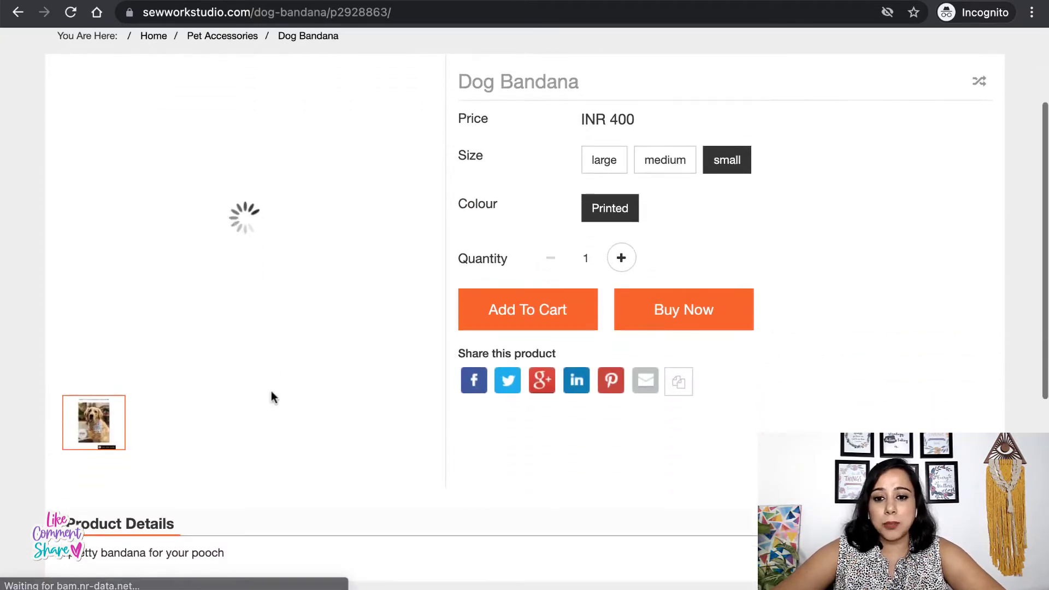
click(528, 311)
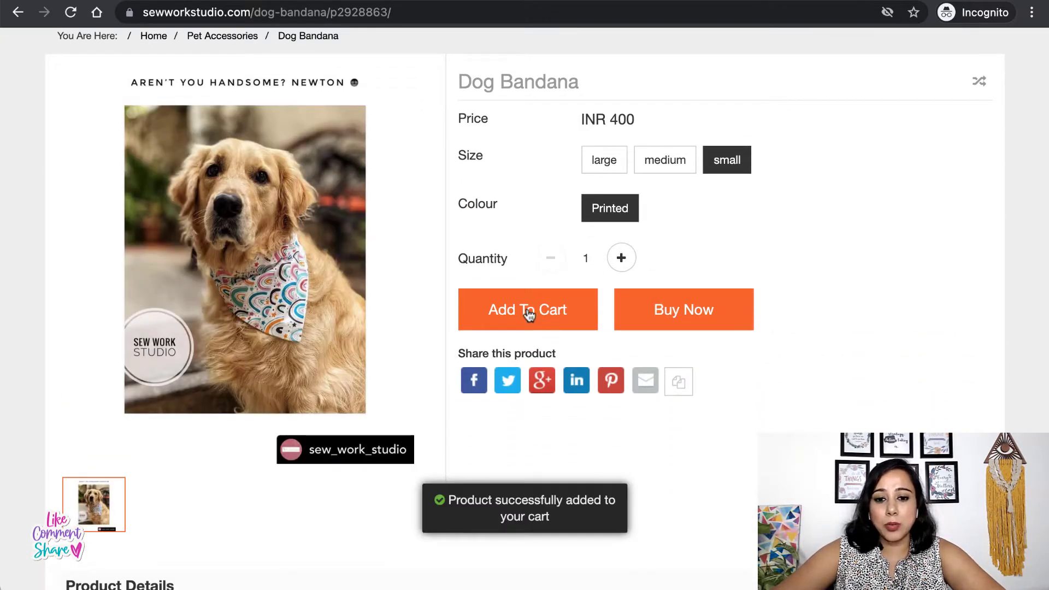
mouse_move(270, 291)
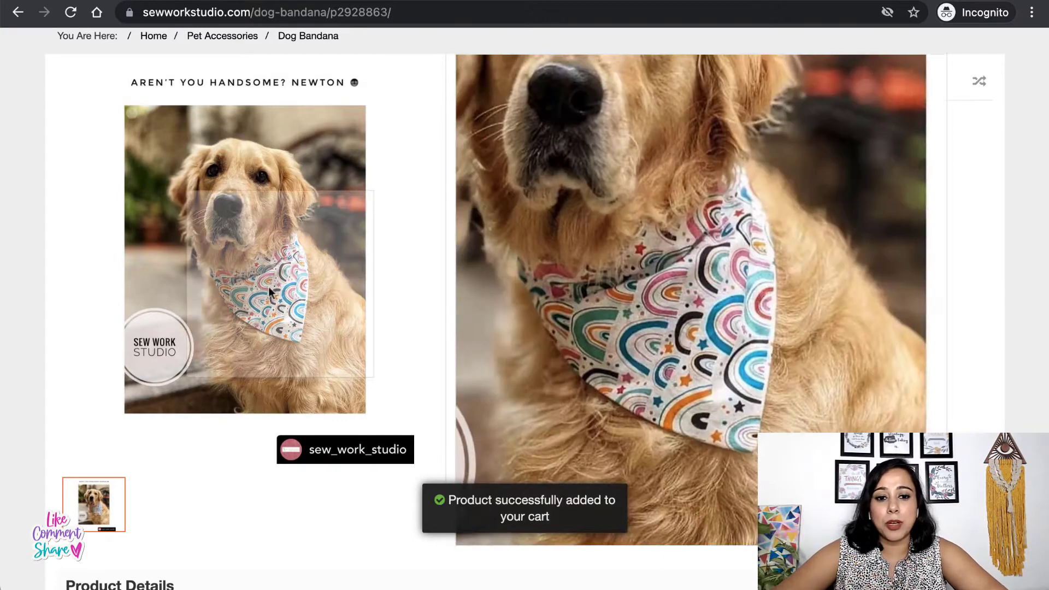
scroll(726, 248, up, 3)
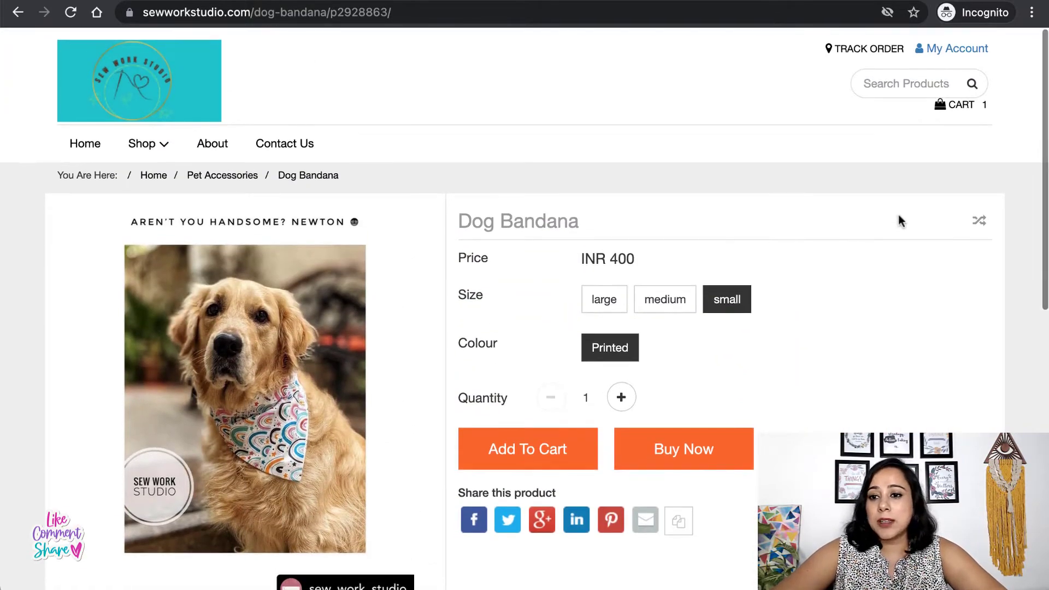
Open the cart holding the Dog Bandana and proceed to checkout
click(959, 107)
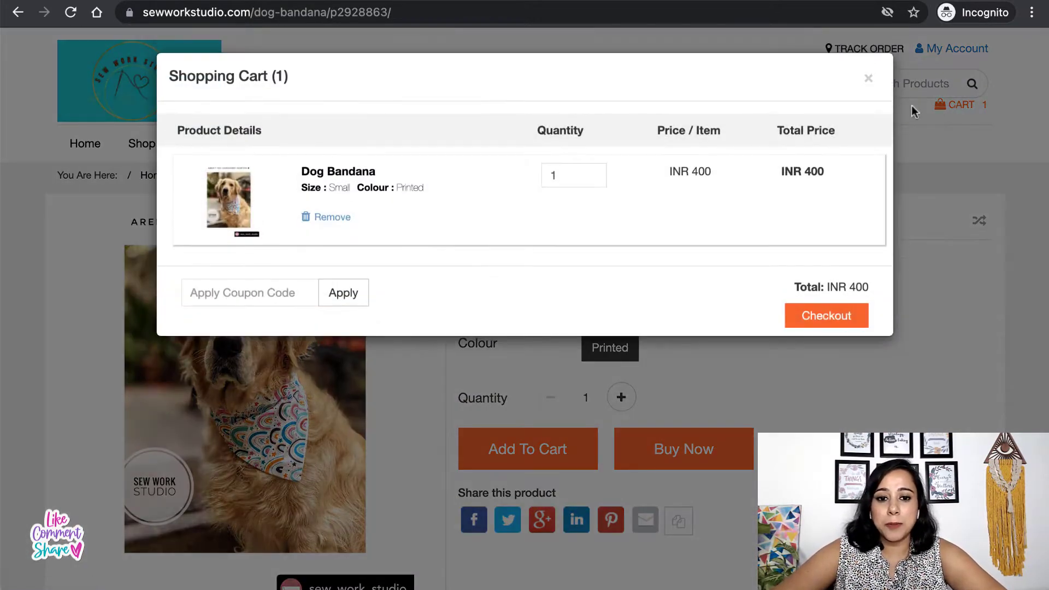
click(249, 296)
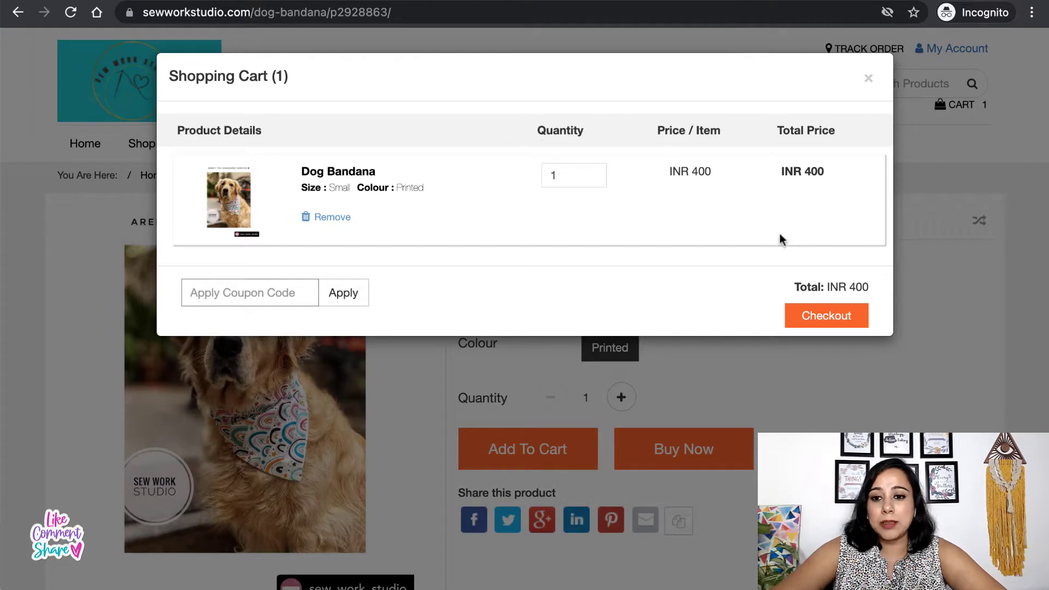
click(831, 318)
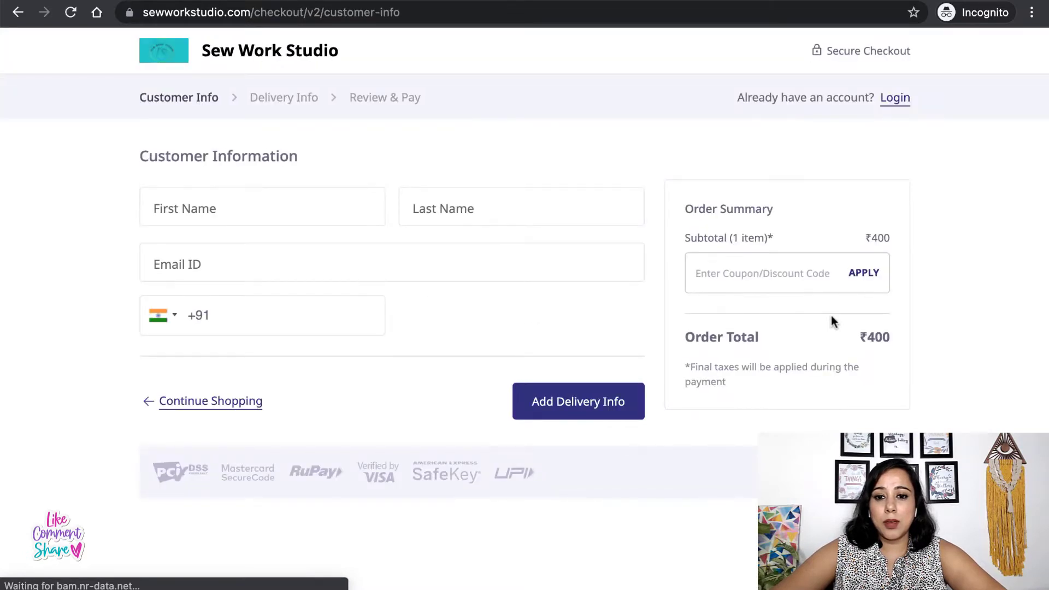
Enter the customer's first name, last name, e-mail and mobile number, then continue to delivery info
click(236, 213)
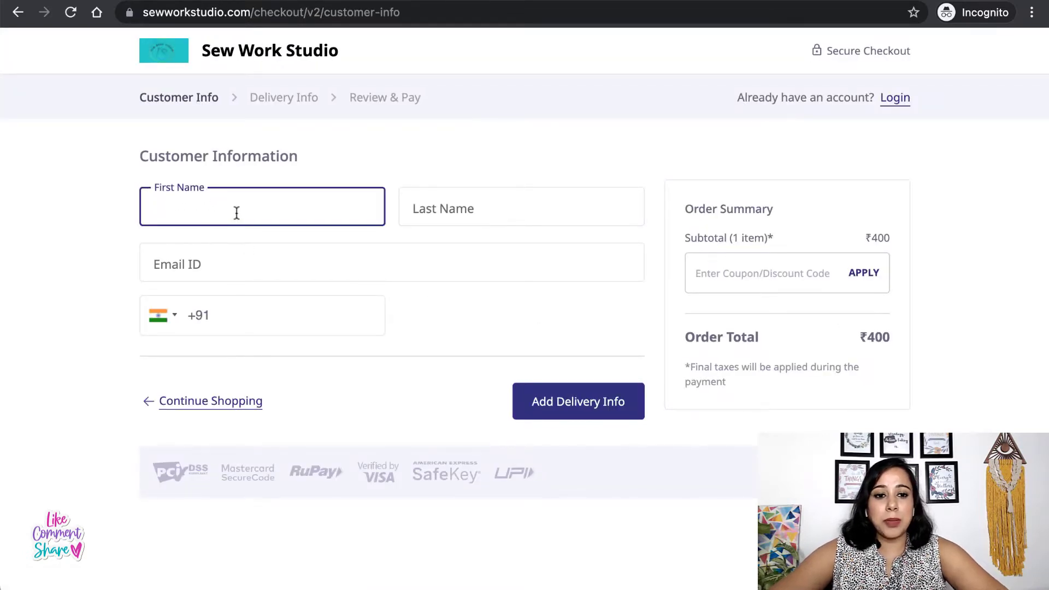
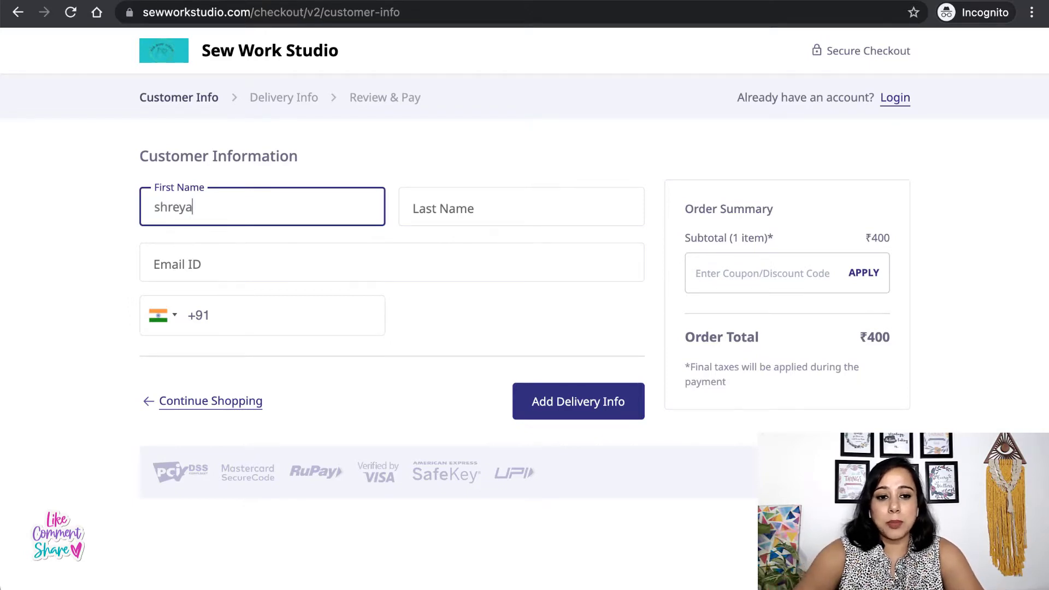
key(Tab)
key(Tab)
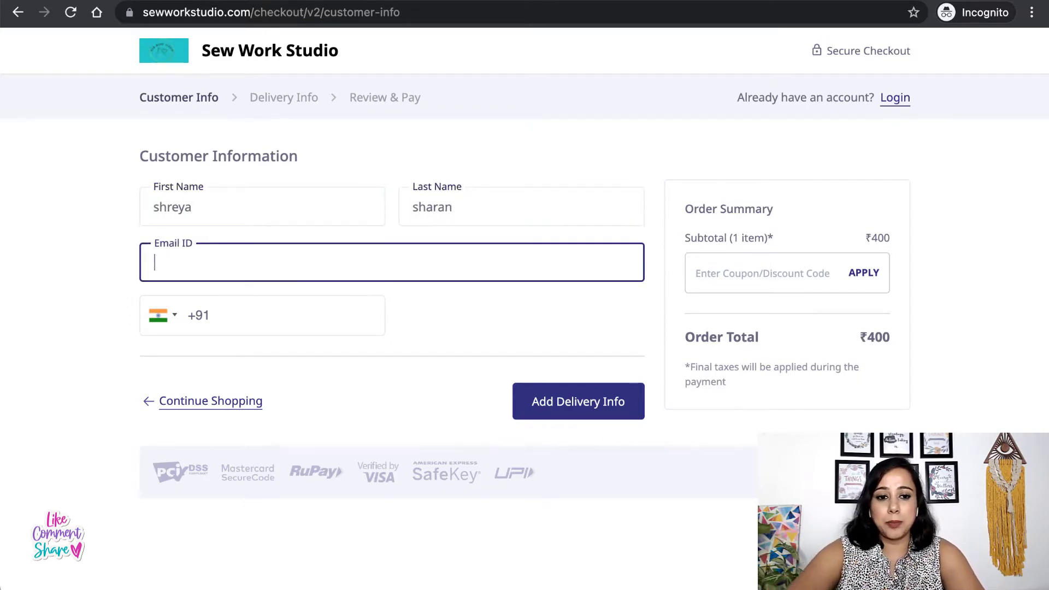
key(Tab)
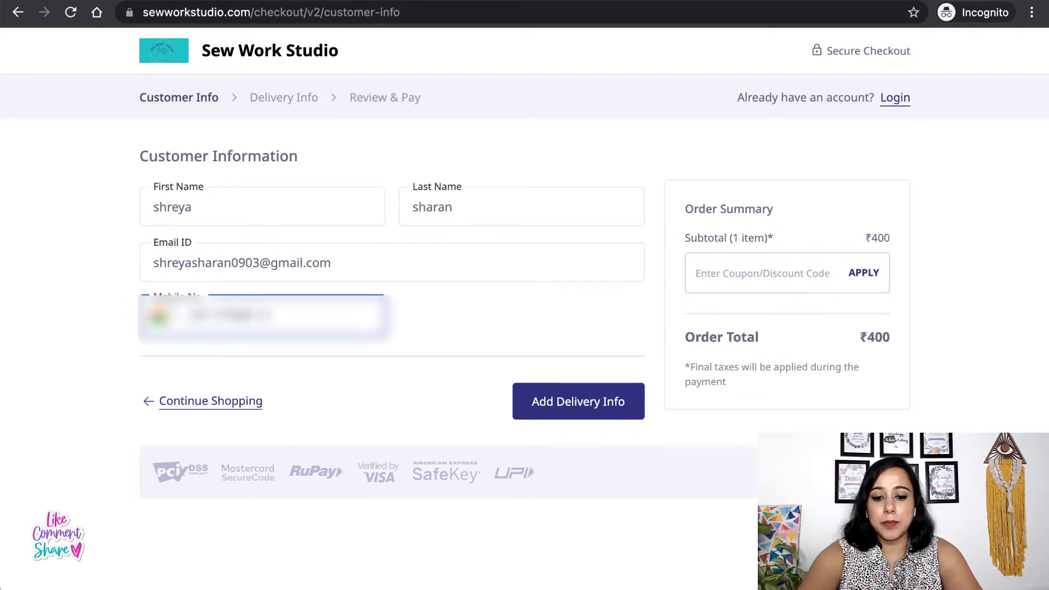
click(508, 403)
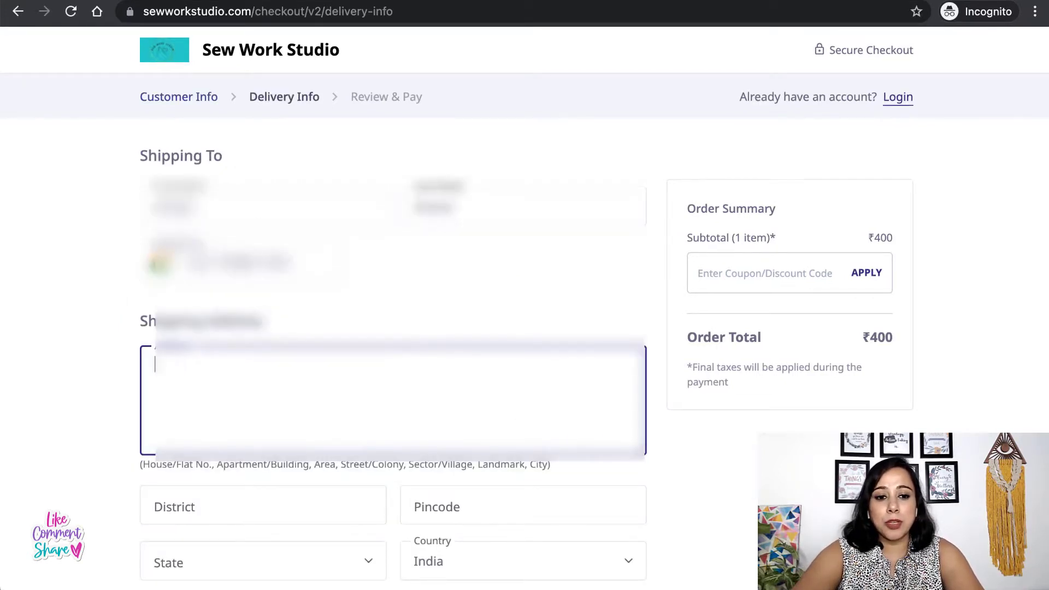
Fill in the shipping street address, choose the suggested district, and enter the pincode
text(Sector 15)
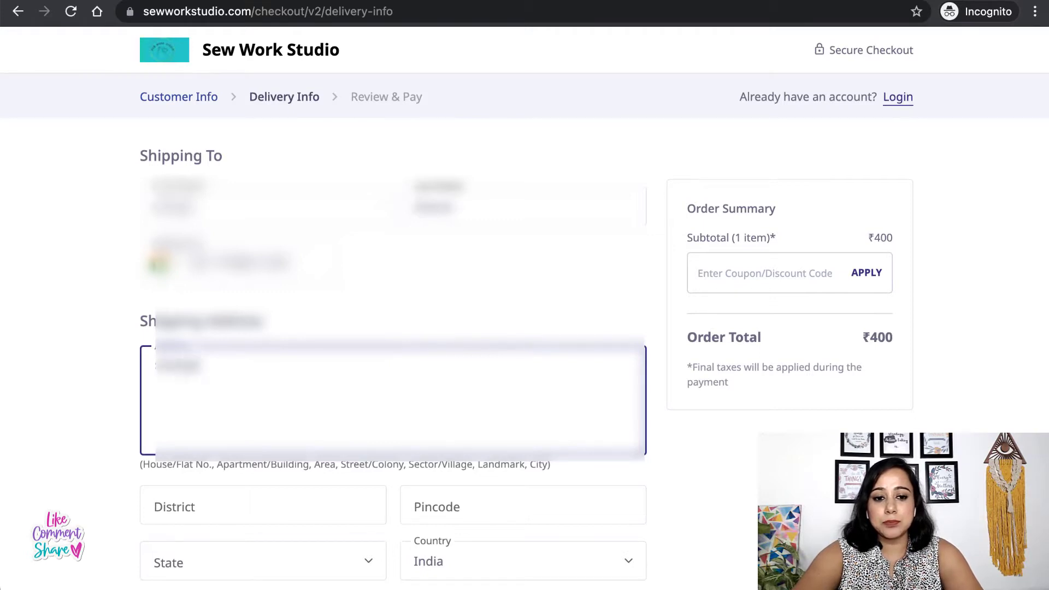
scroll(470, 312, down, 4)
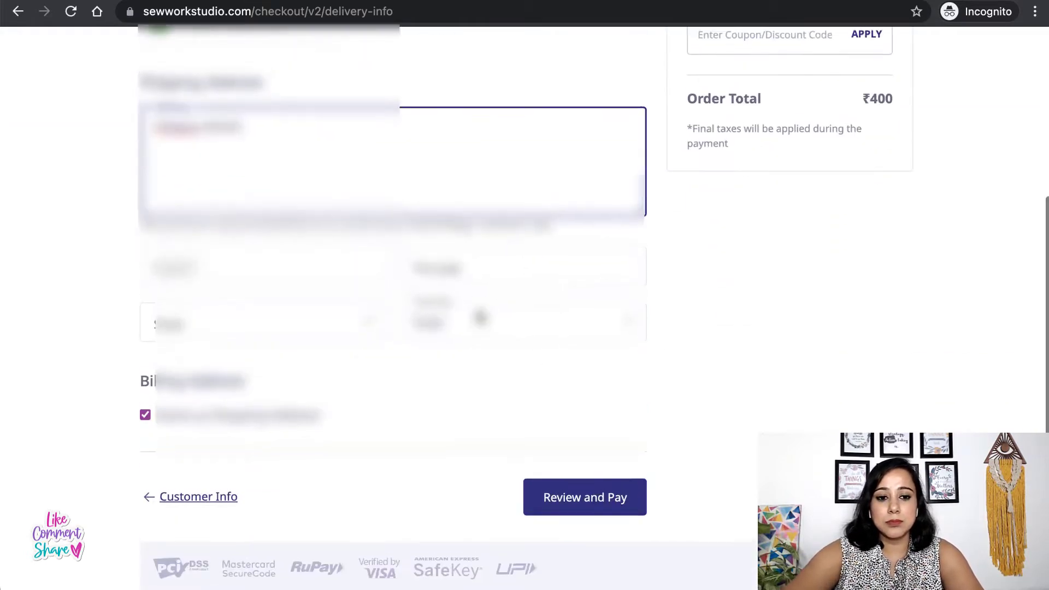
click(349, 265)
text(G)
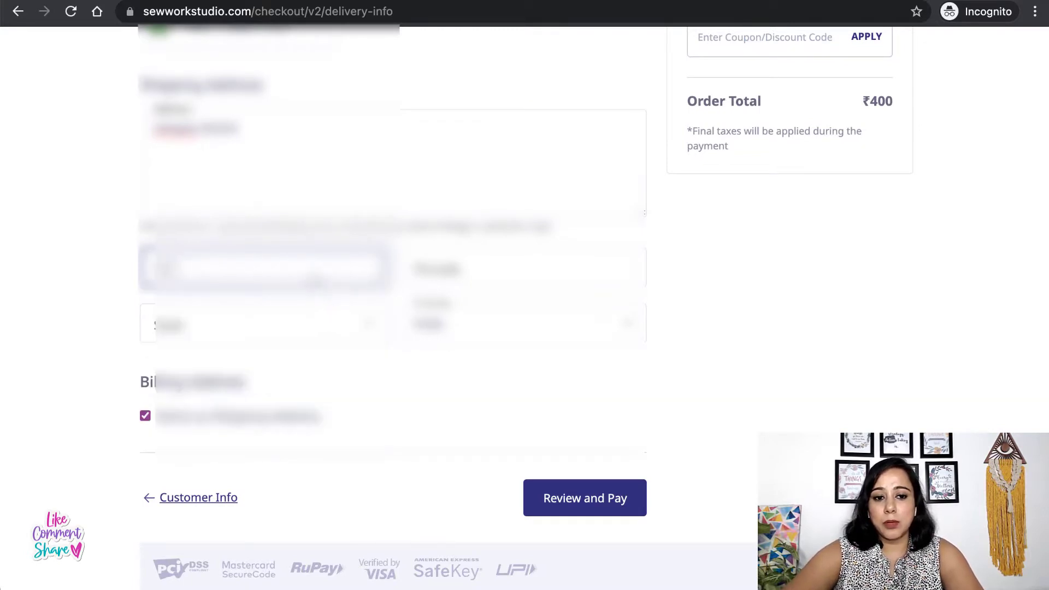
text(u)
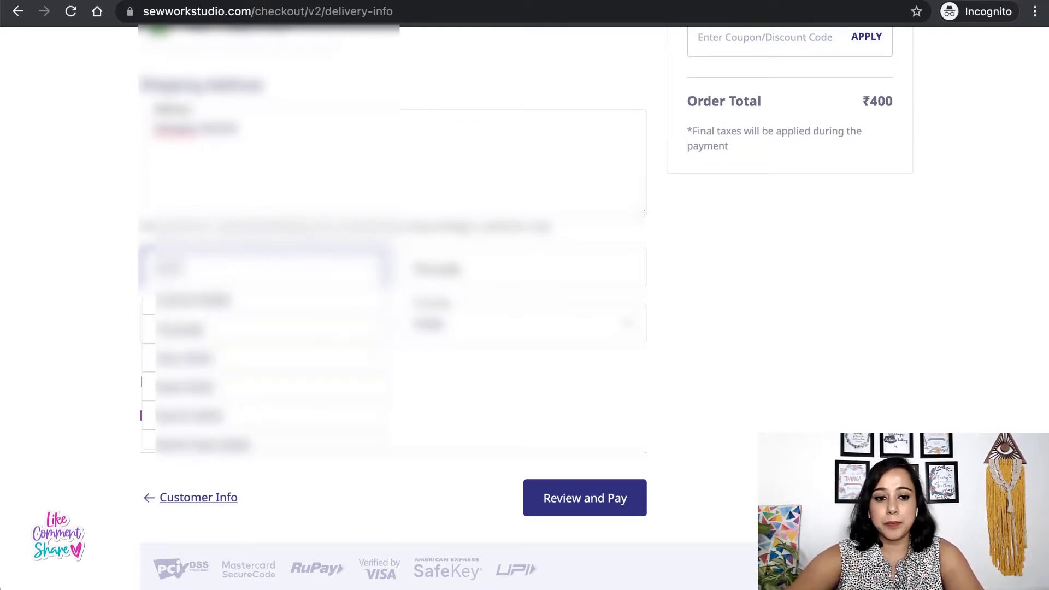
click(306, 300)
click(462, 264)
text(121001)
Set the state to Delhi, keep billing same as shipping, and go to Review and Pay
click(298, 324)
key(Down)
key(Down)
key(Down)
key(Return)
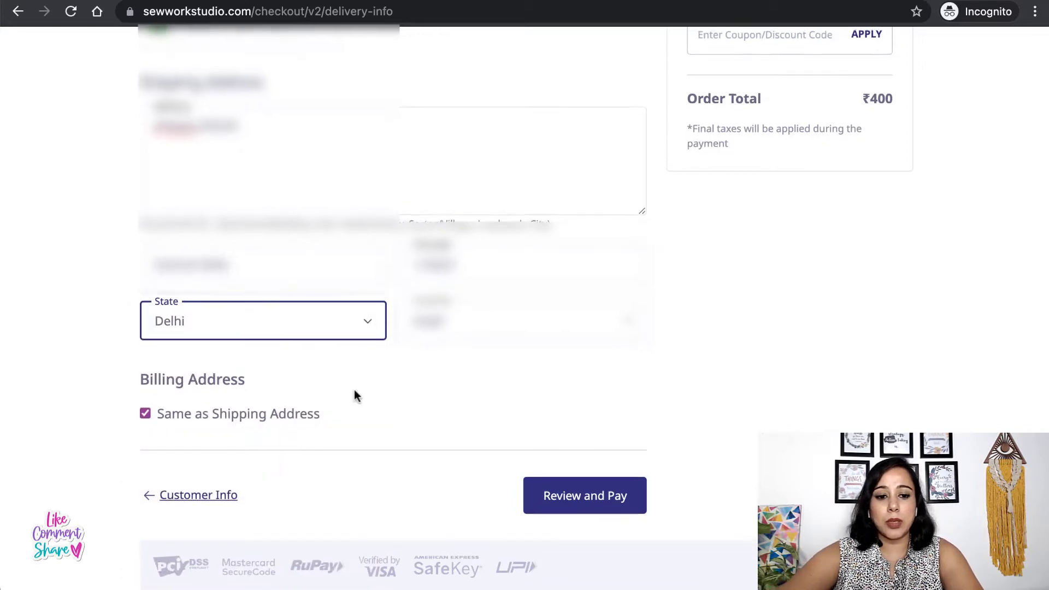
click(562, 500)
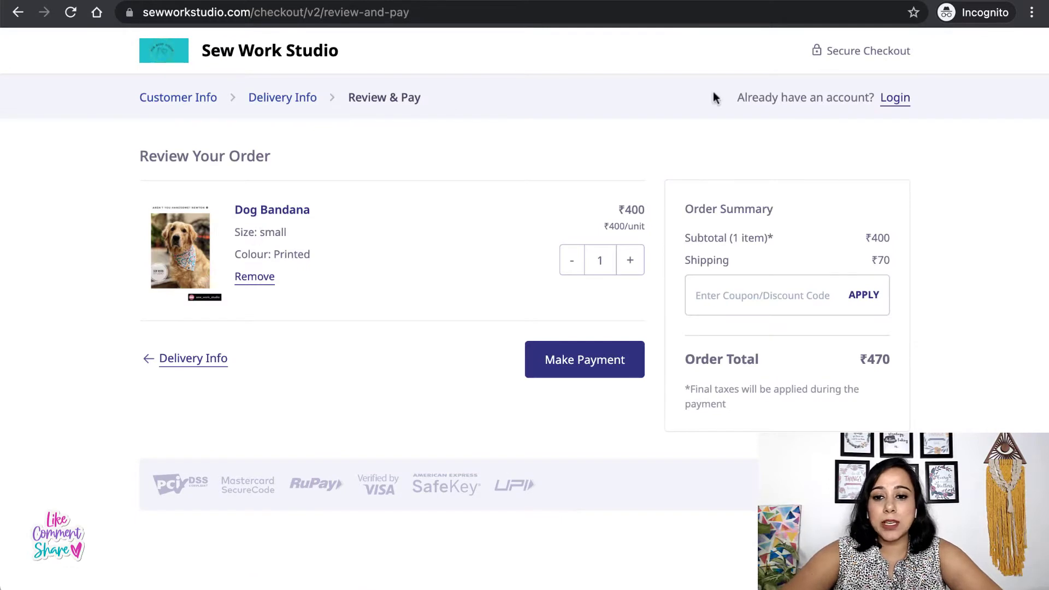
Place the ₹470 order and reveal the other payment methods
click(556, 360)
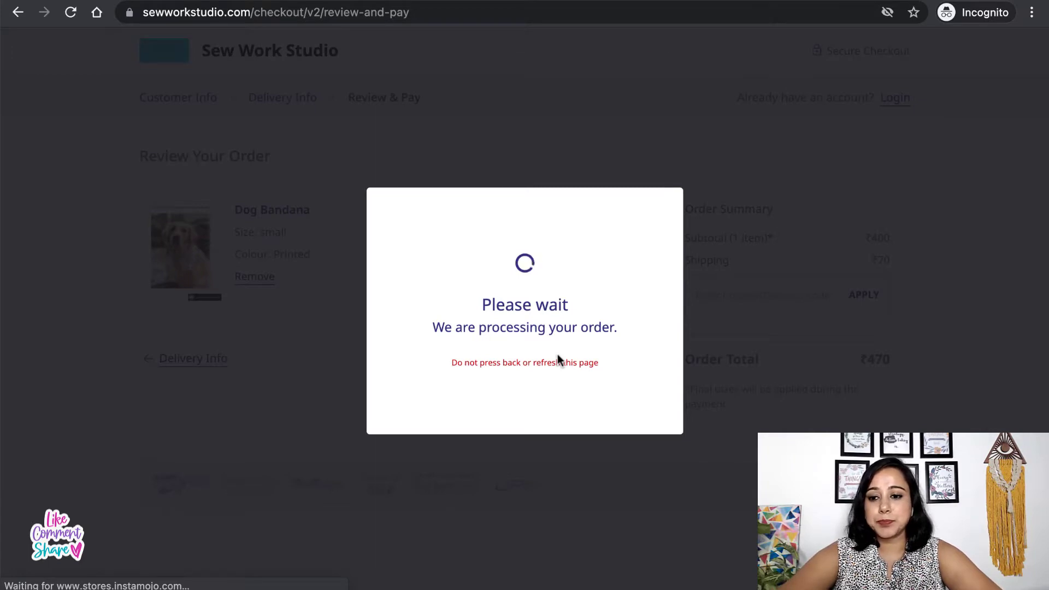
scroll(538, 332, down, 3)
scroll(538, 333, up, 3)
scroll(538, 336, down, 5)
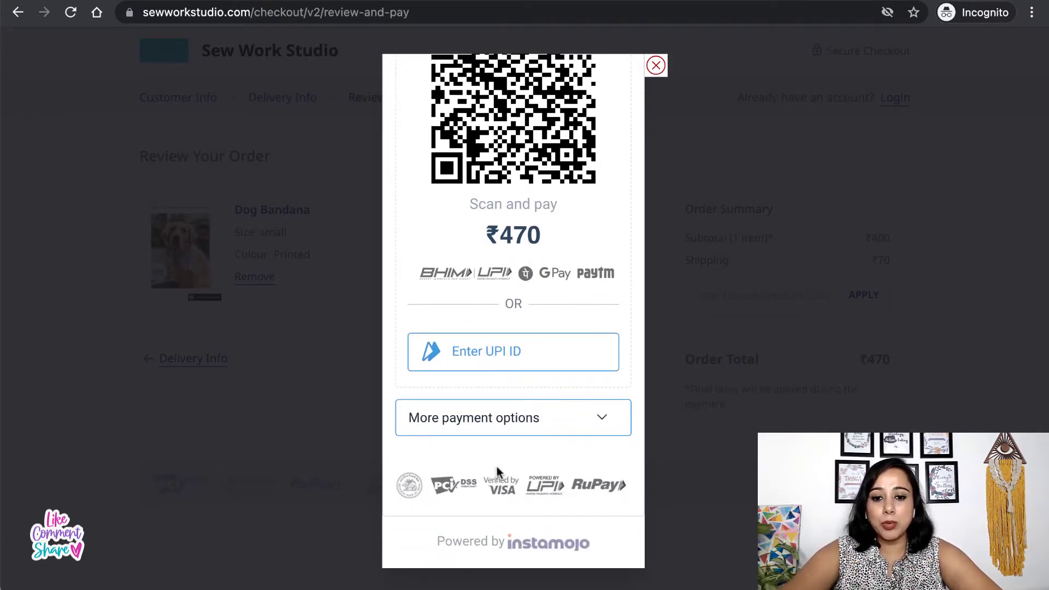
click(491, 424)
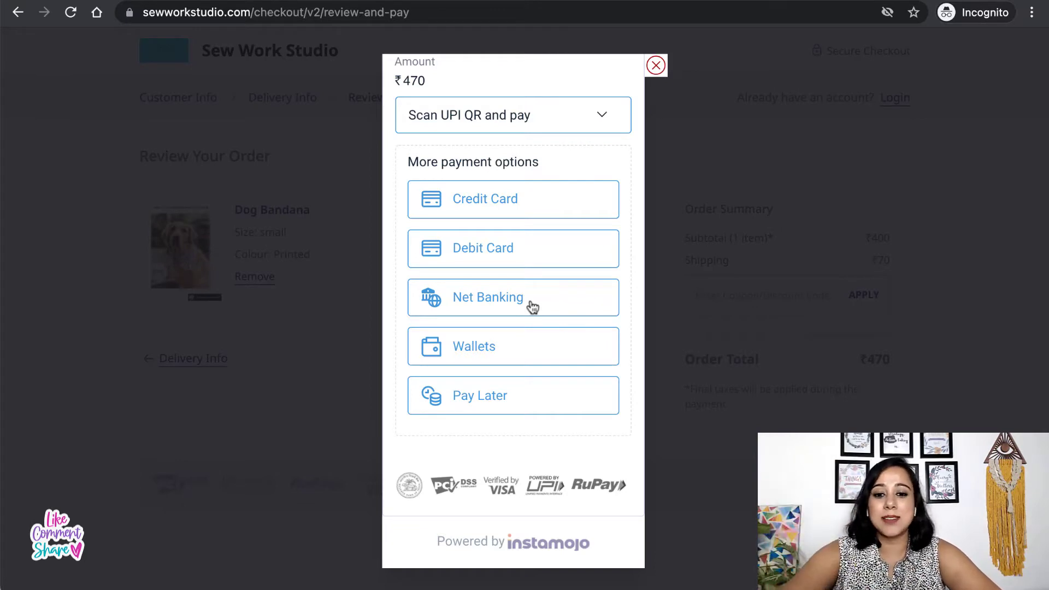
Pay Rs. 470 by Net Banking through AXIS bank
click(533, 307)
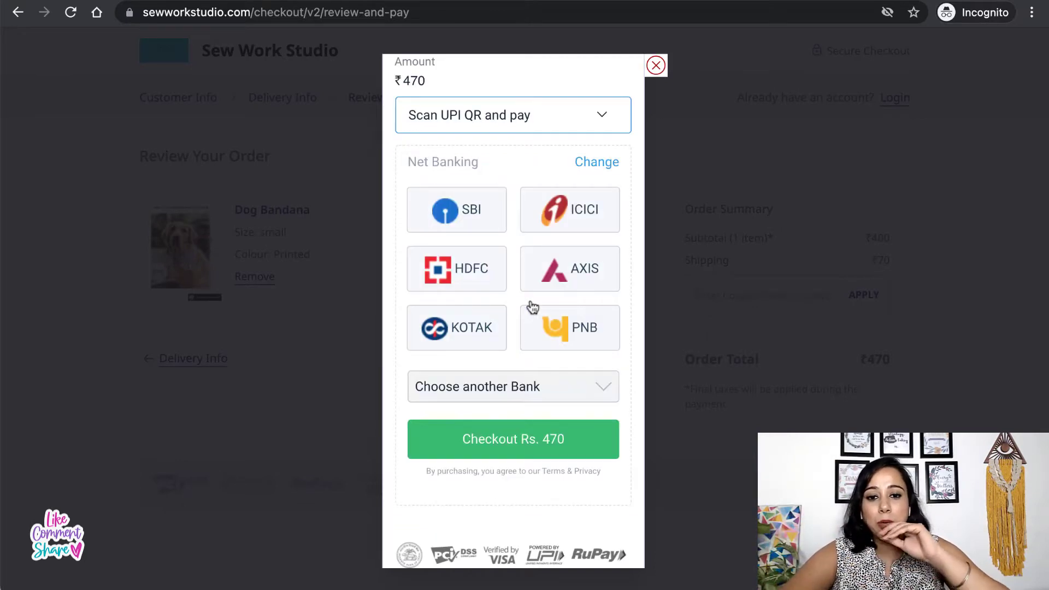
click(569, 279)
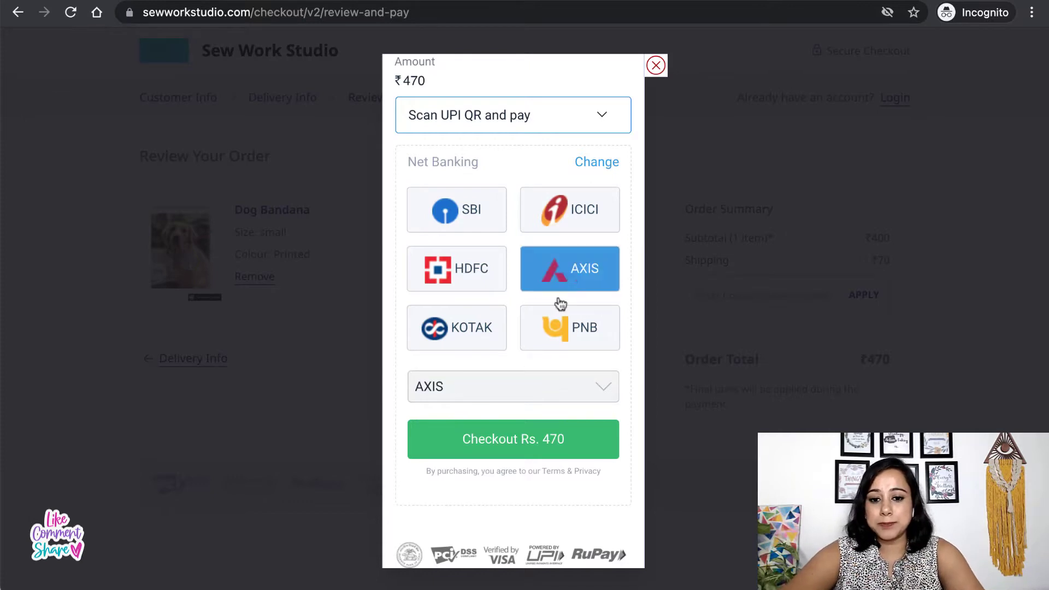
click(489, 442)
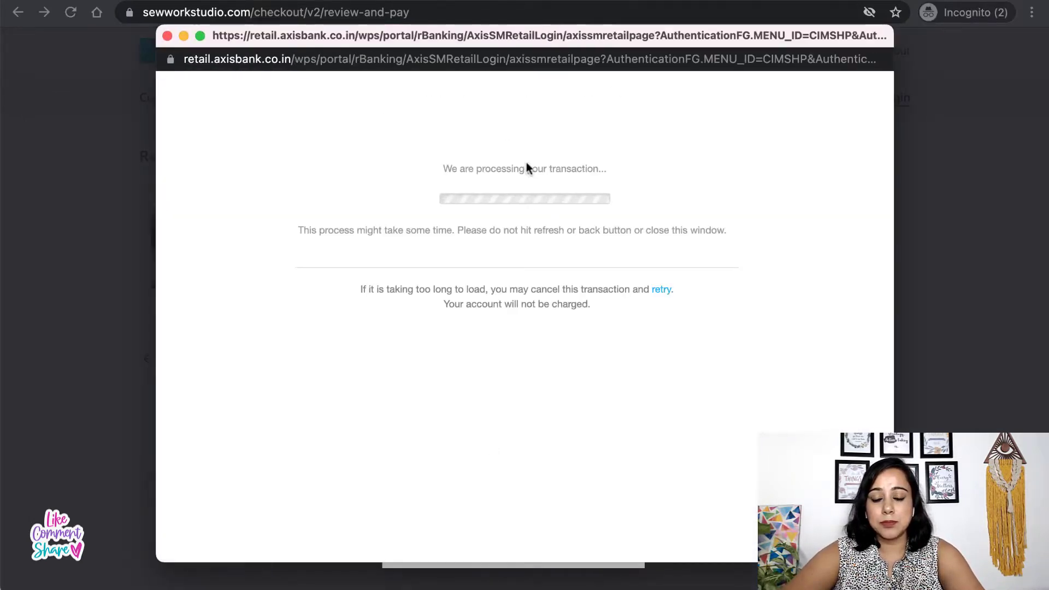
Log in to Axis Bank with the Login ID option and confirm payment with the OTP
click(474, 180)
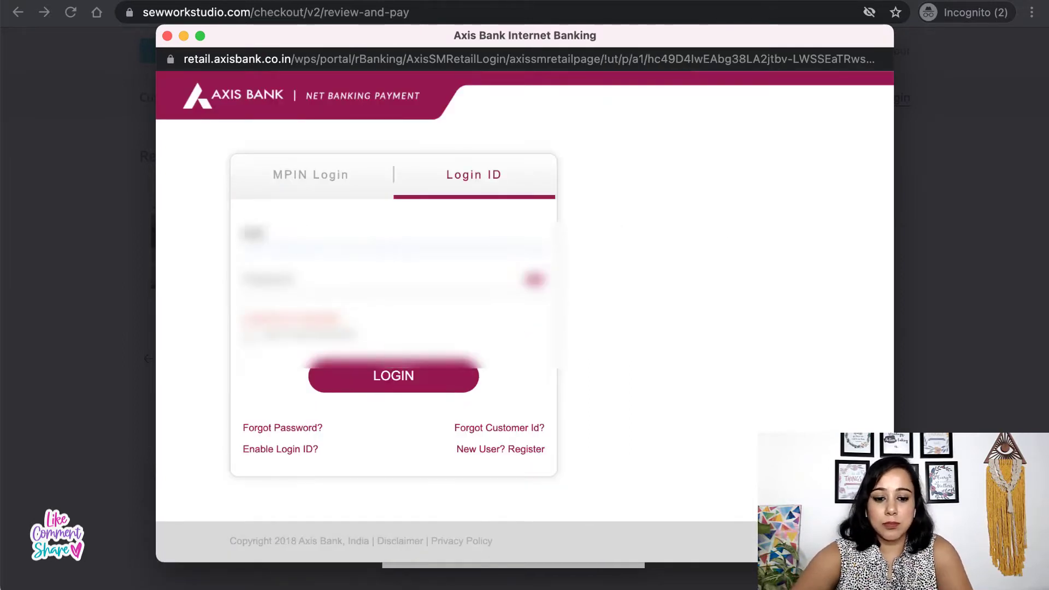
click(375, 379)
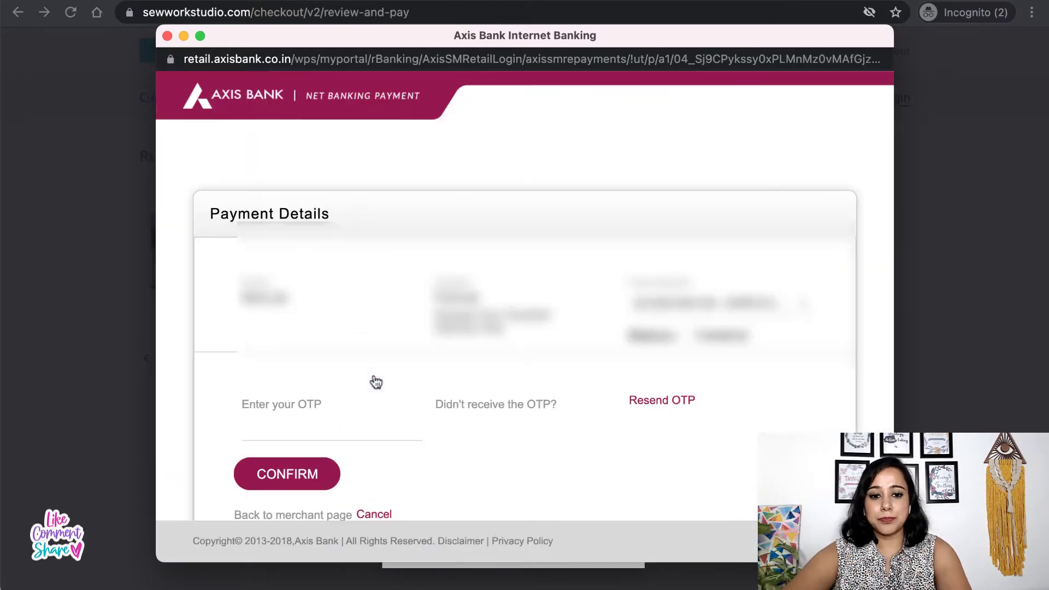
click(267, 485)
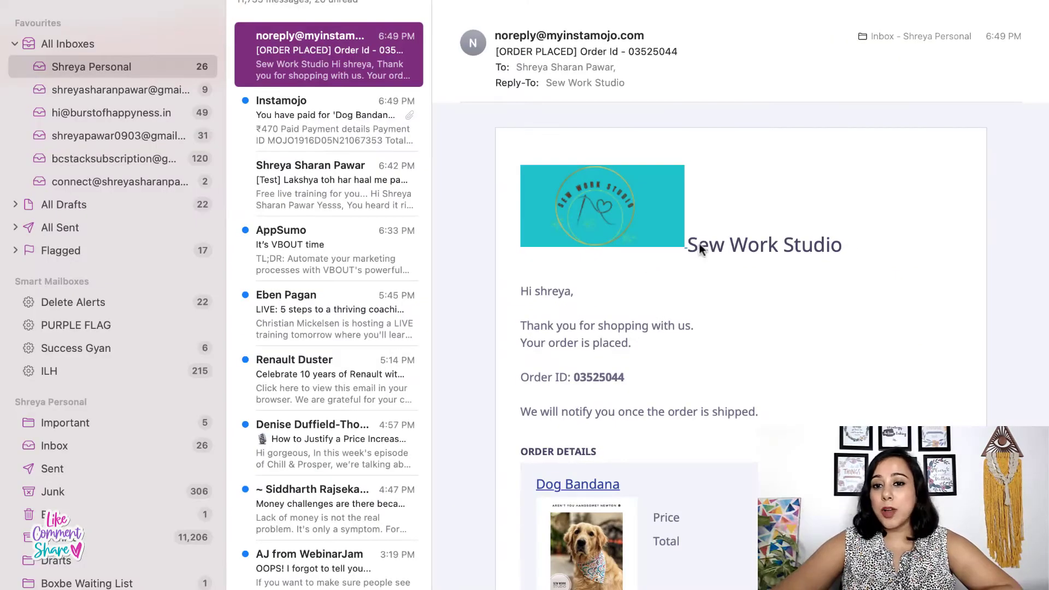
scroll(699, 247, down, 6)
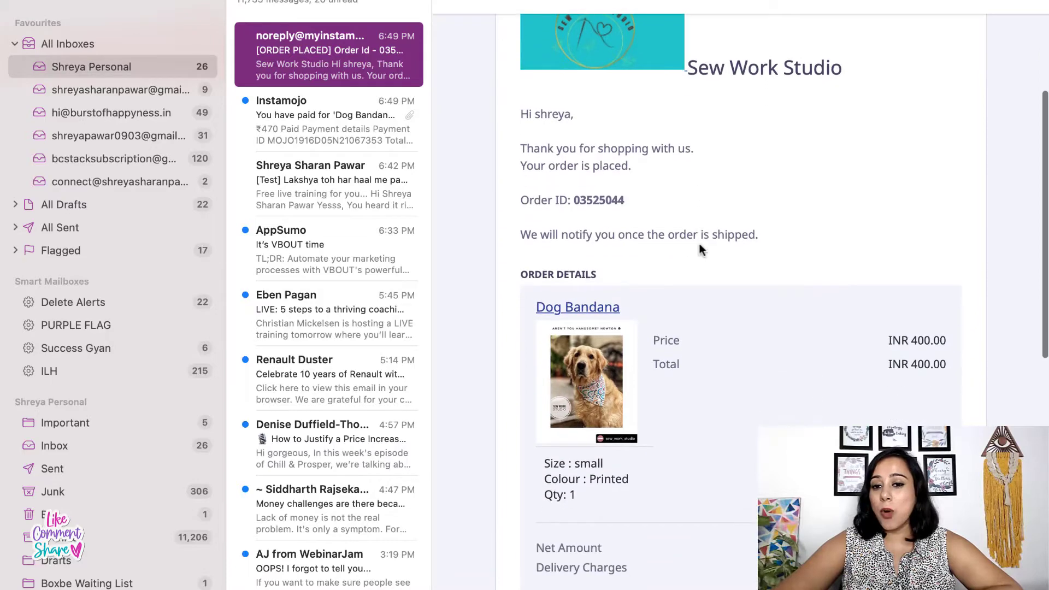
scroll(699, 246, up, 6)
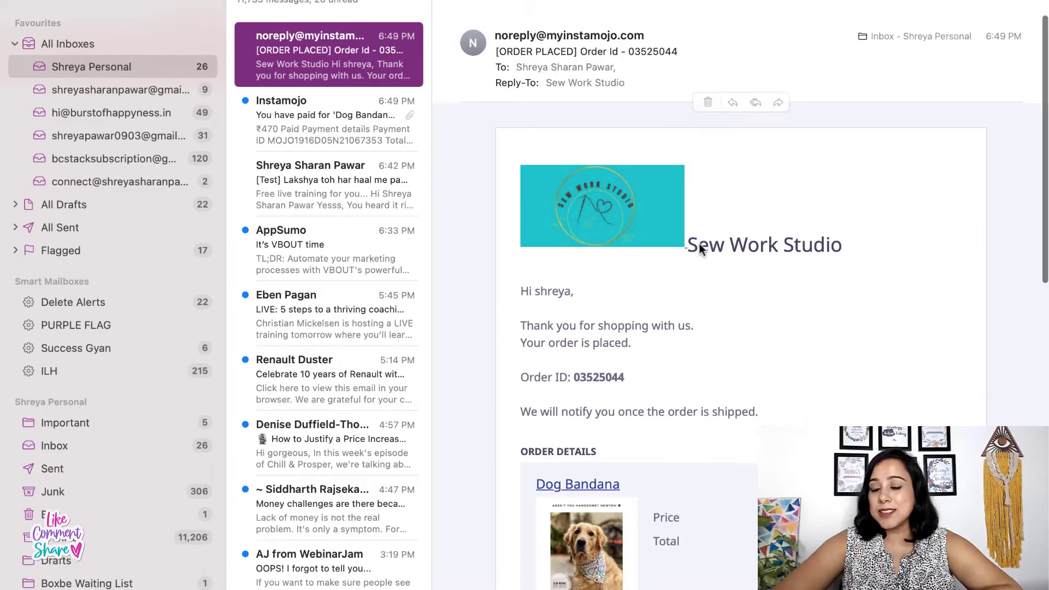
scroll(760, 315, down, 6)
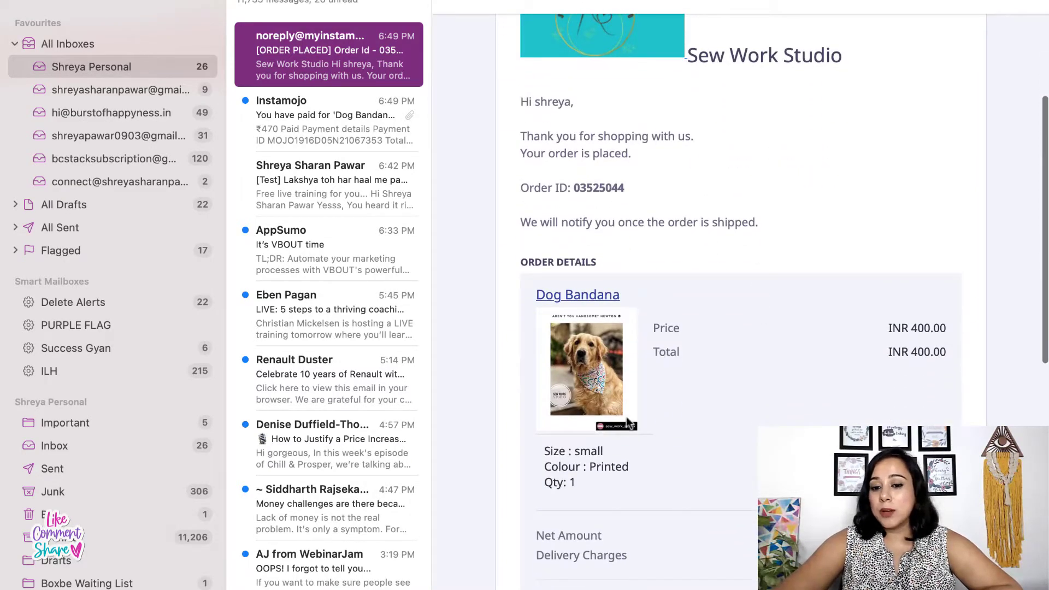
scroll(597, 399, down, 12)
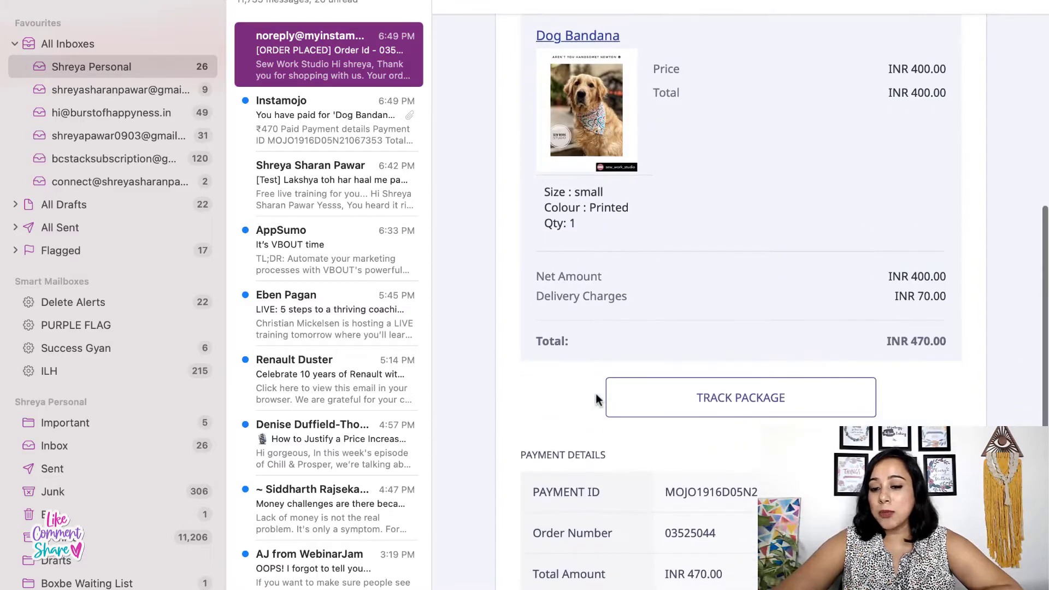
scroll(596, 399, down, 1)
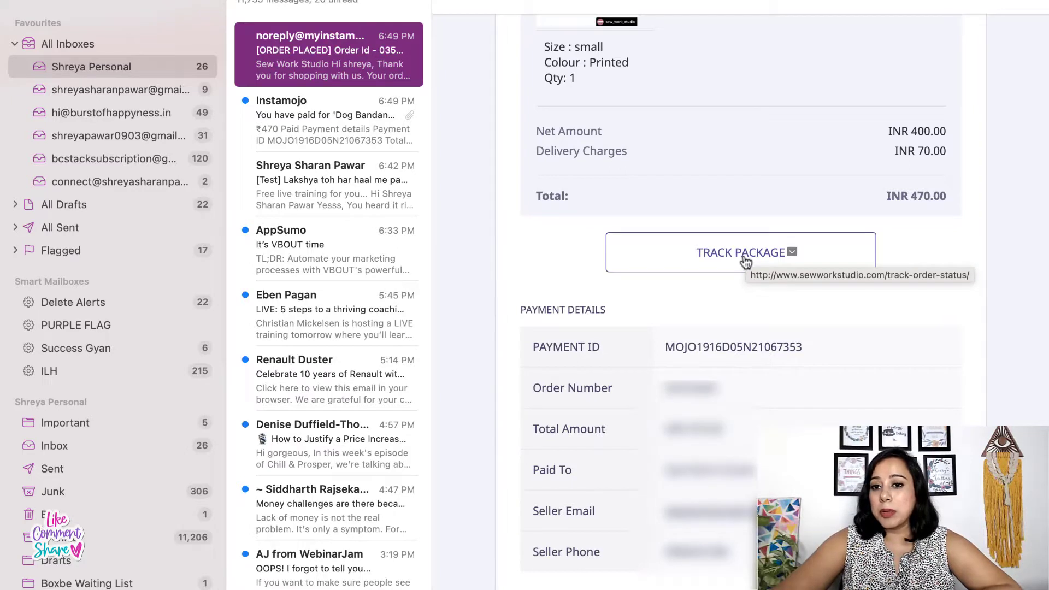
scroll(745, 262, down, 4)
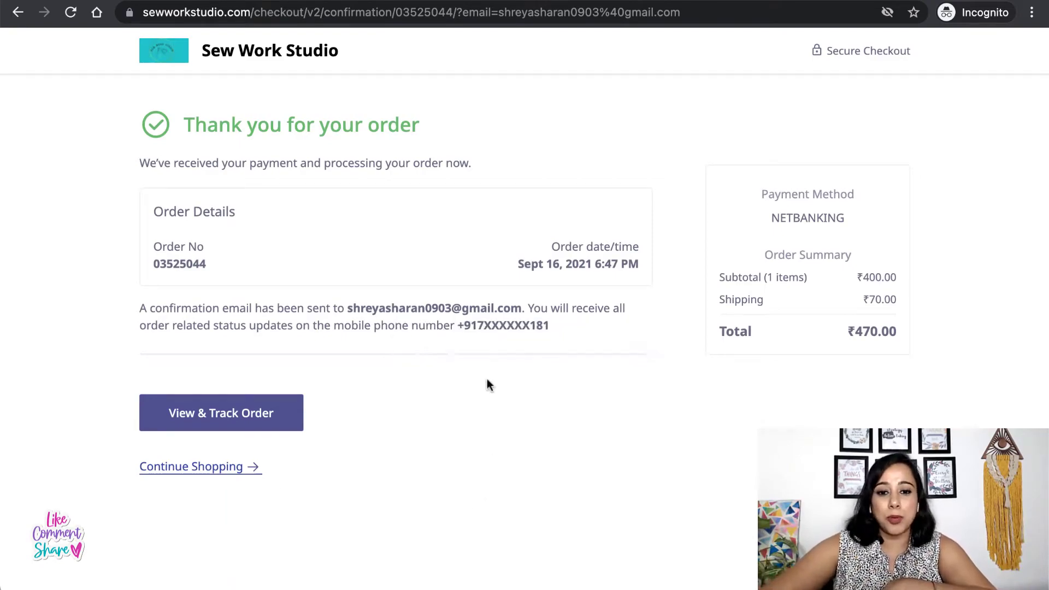
Return to the Instamojo dashboard and reload it to show the ₹470 Dog Bandana payment
key(ctrl+Up)
click(463, 212)
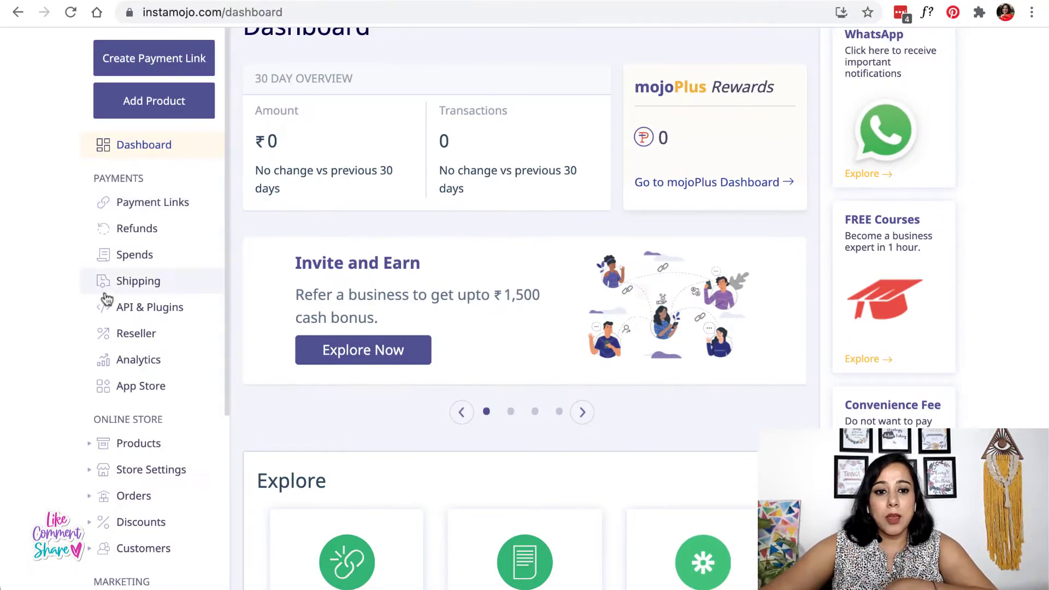
click(145, 151)
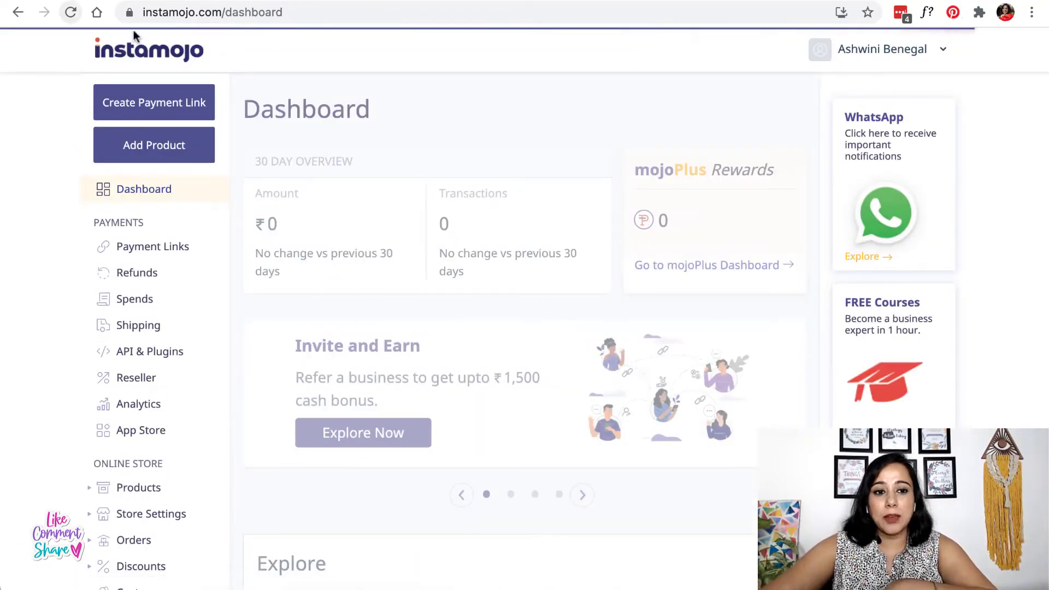
click(71, 14)
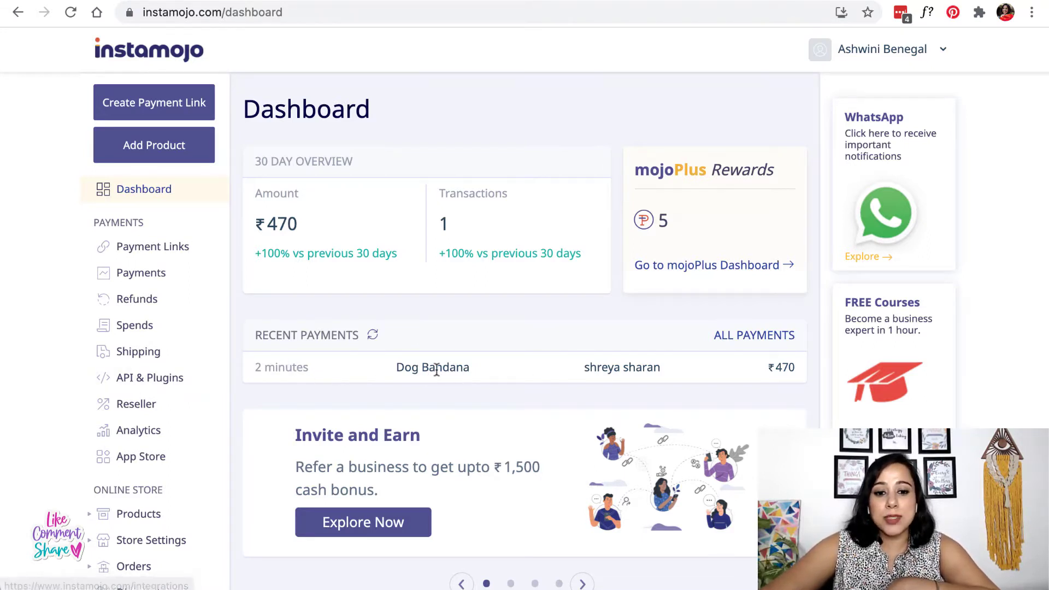
scroll(437, 370, down, 1)
scroll(145, 392, down, 3)
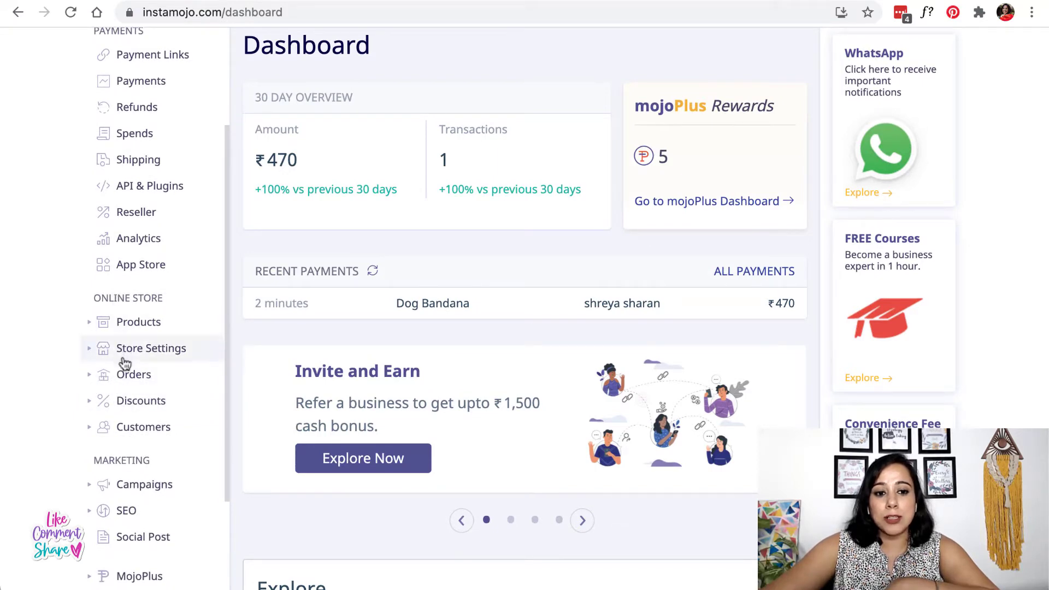
Open the Dog Bandana order from Orders > All Orders
click(126, 379)
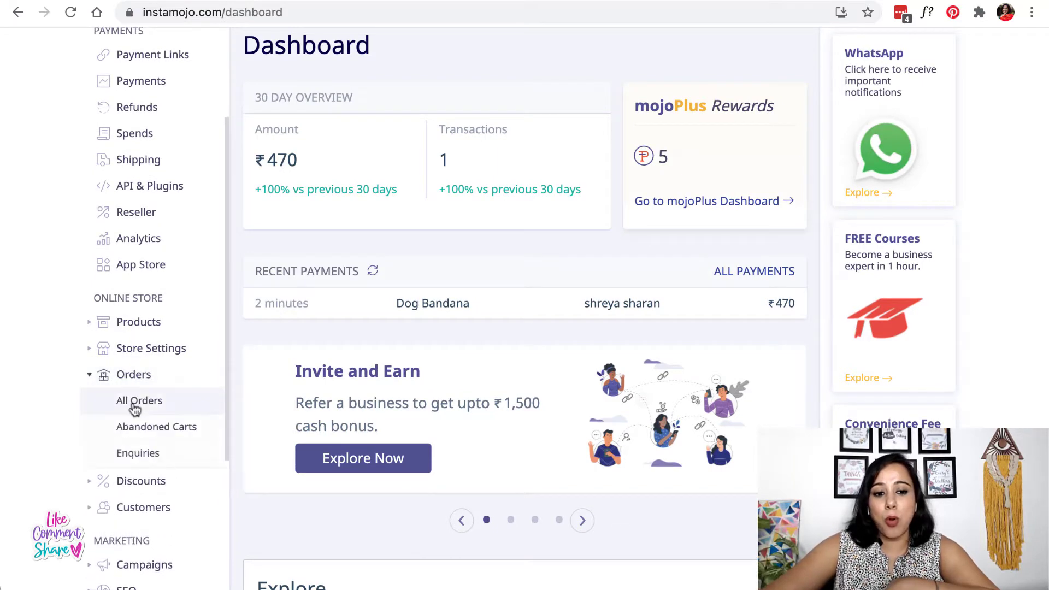
click(135, 408)
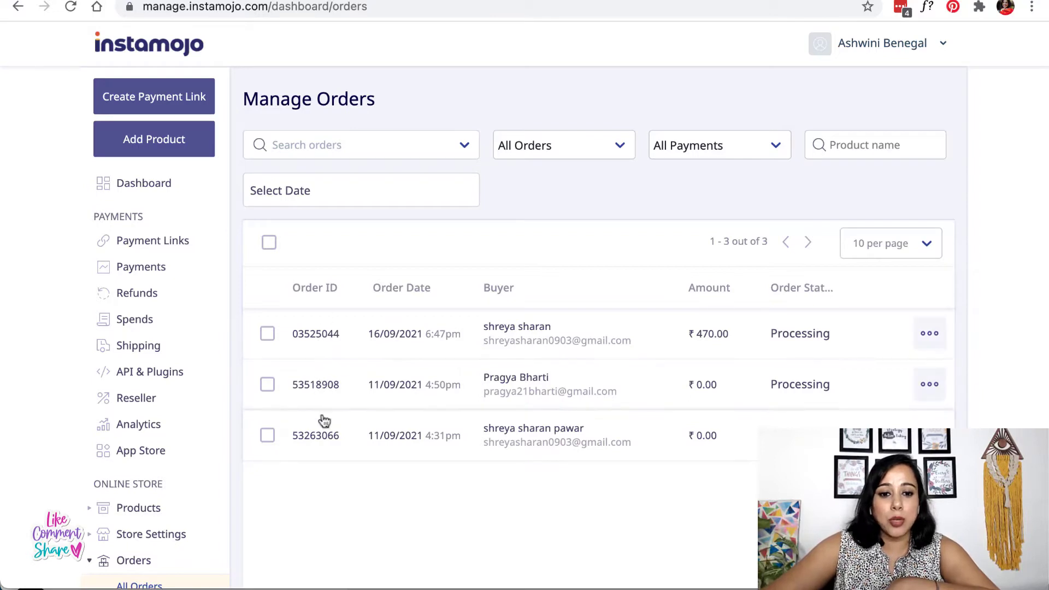
click(319, 334)
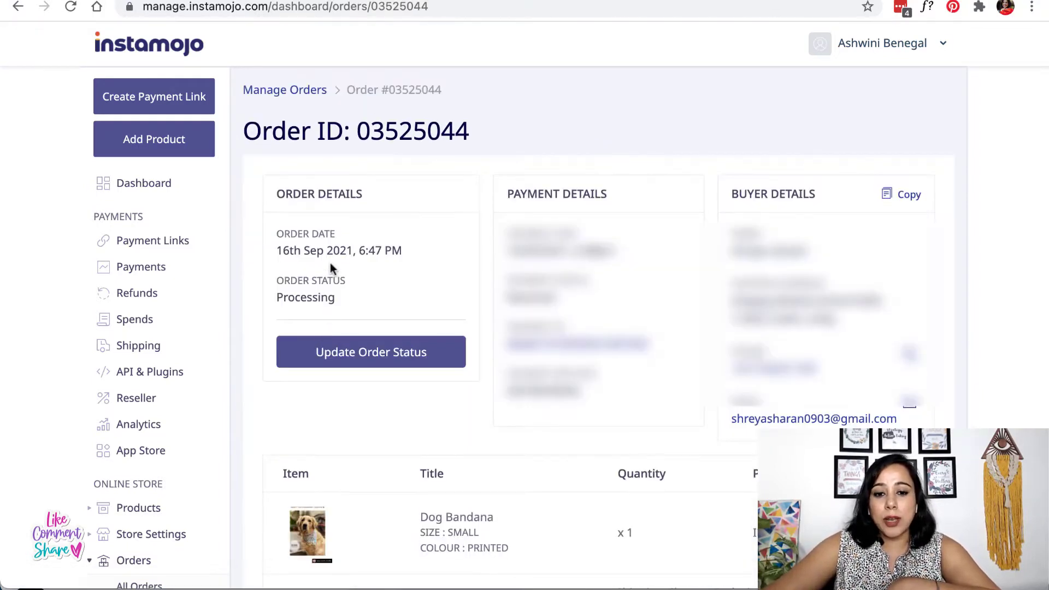
Review the Processing order's details and bring up the Update Order Status form
scroll(666, 455, down, 3)
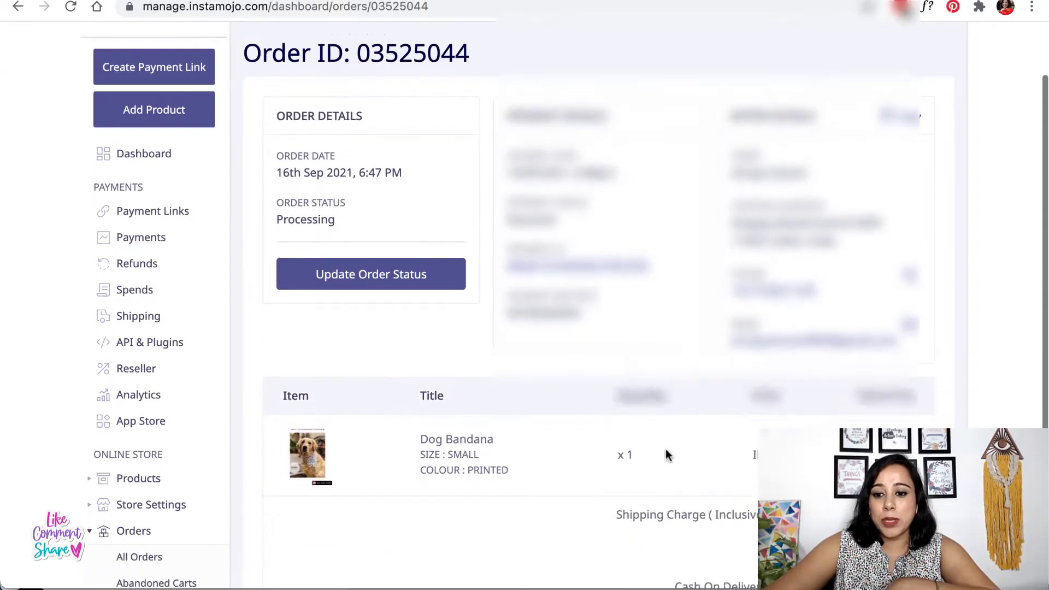
scroll(667, 455, down, 2)
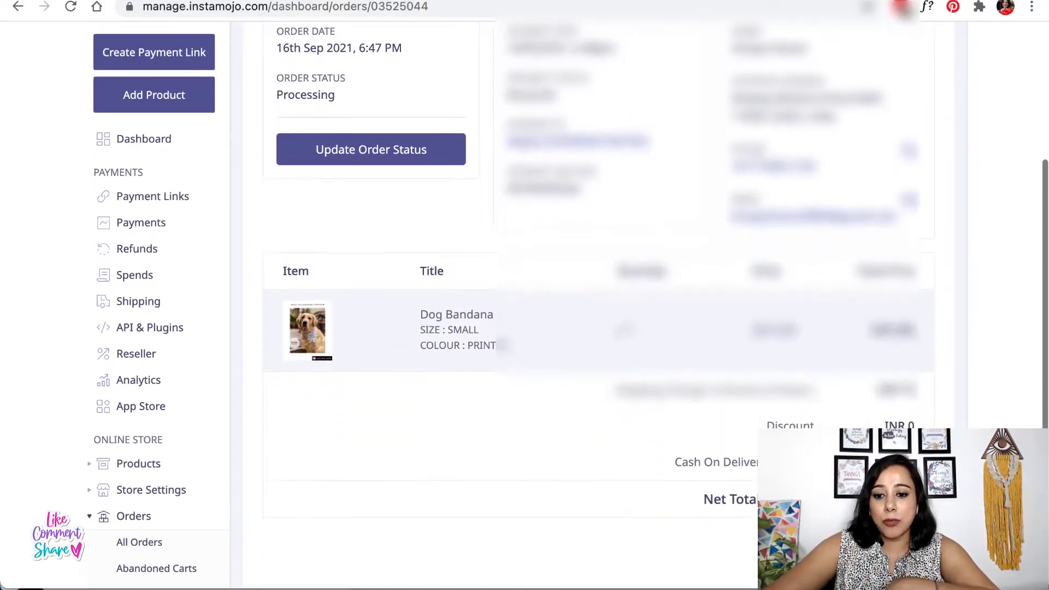
scroll(667, 455, up, 2)
scroll(666, 455, down, 4)
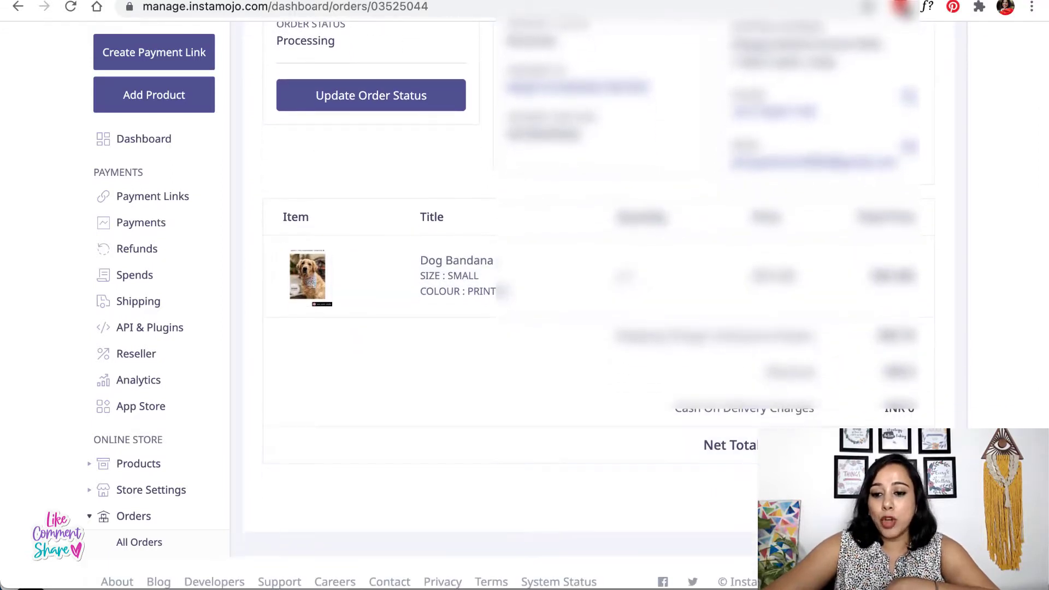
scroll(474, 346, up, 4)
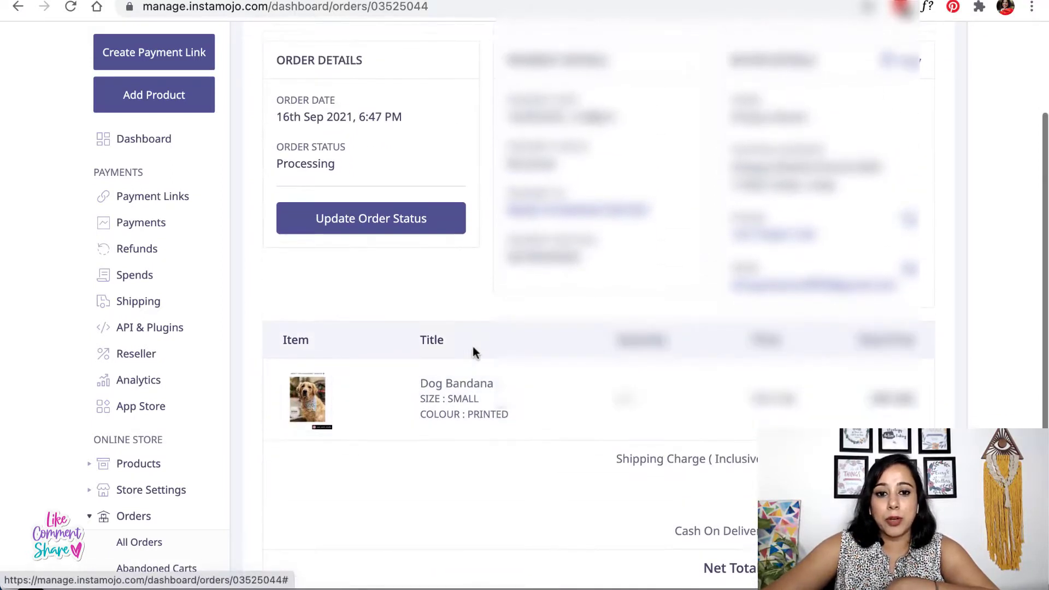
click(360, 234)
View the order status options, close the form unchanged, and go to the App Store
click(440, 169)
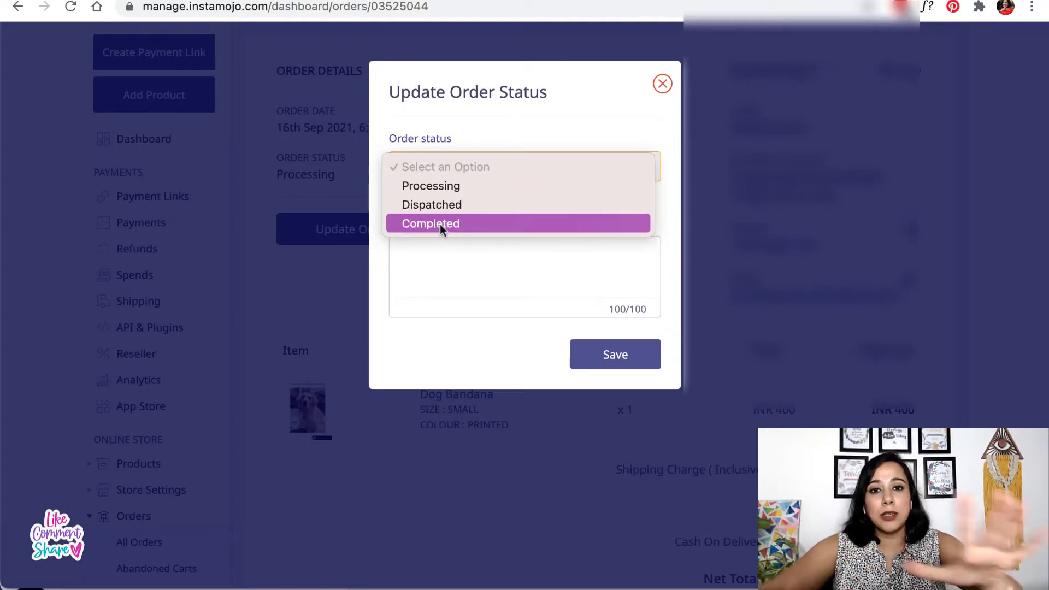
click(501, 138)
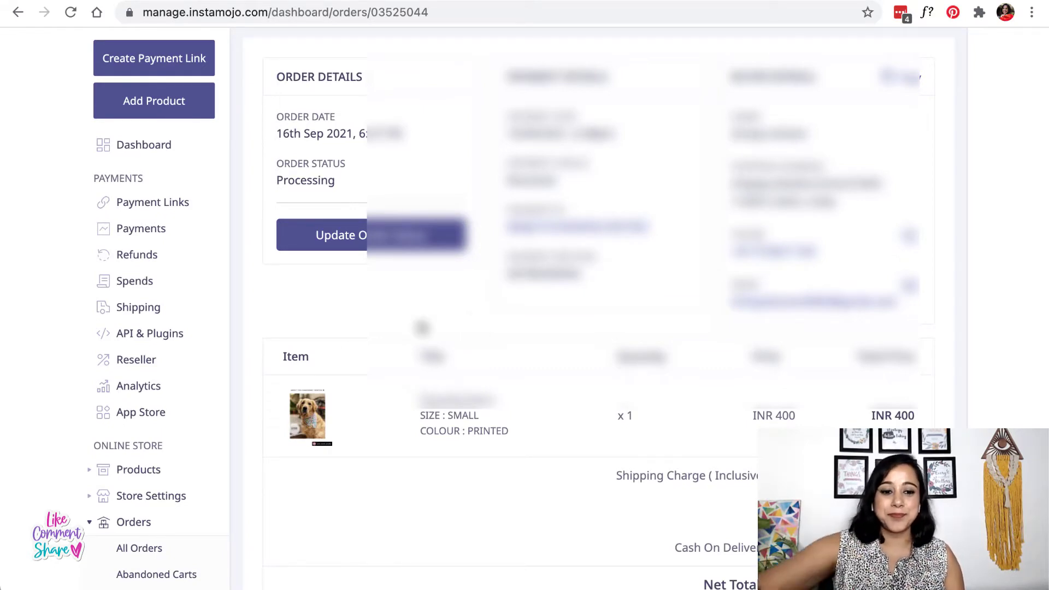
click(170, 414)
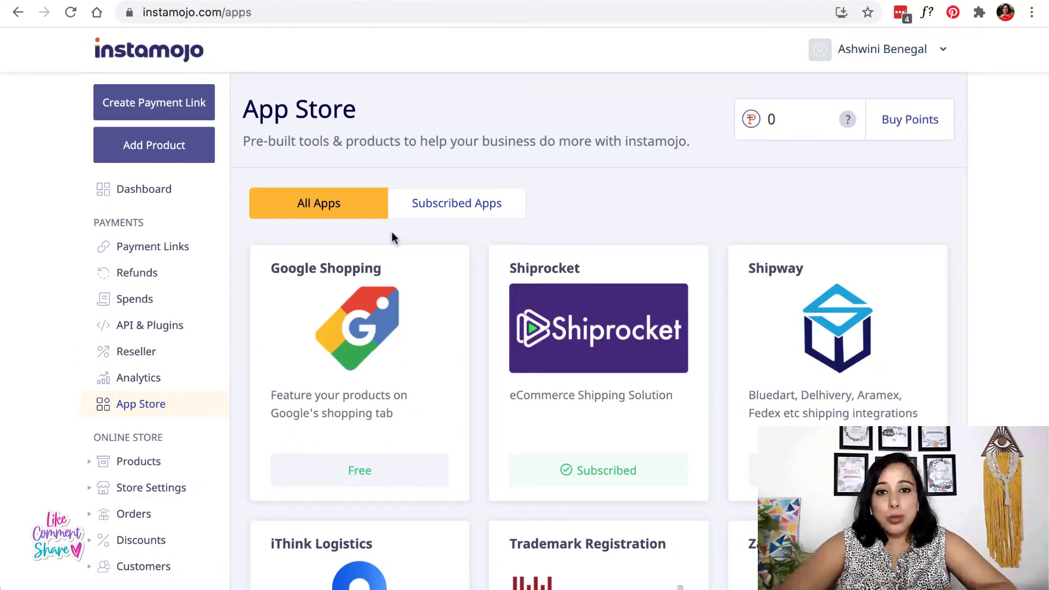
scroll(392, 235, down, 10)
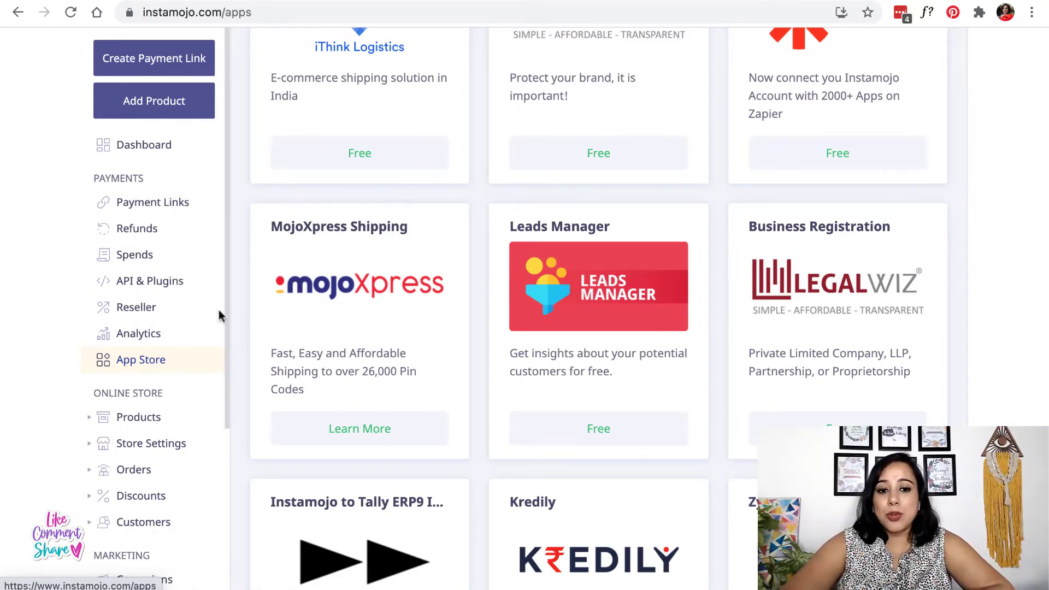
click(334, 300)
scroll(459, 382, down, 5)
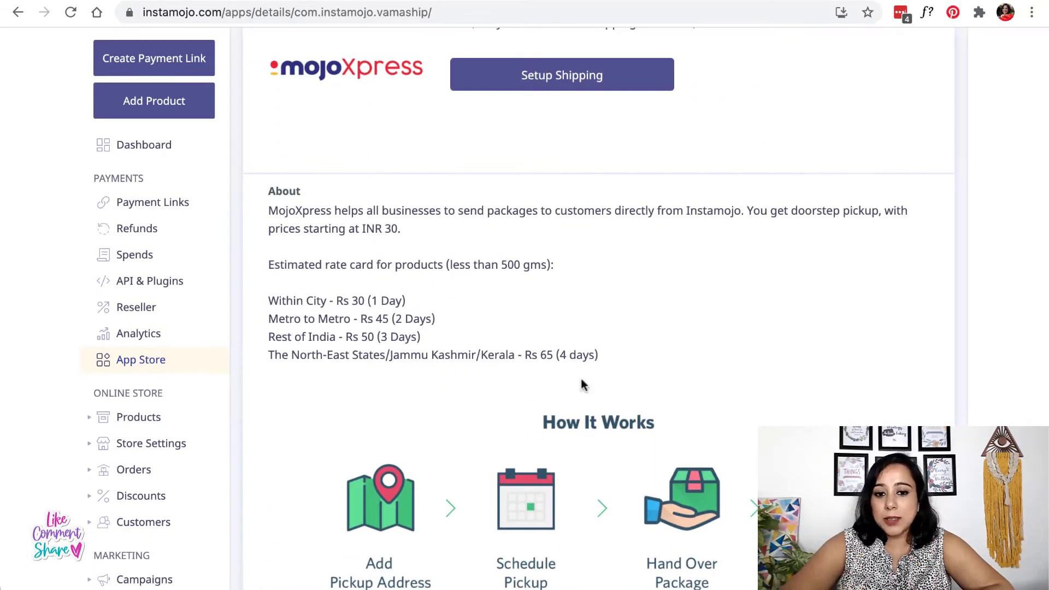
scroll(456, 410, down, 3)
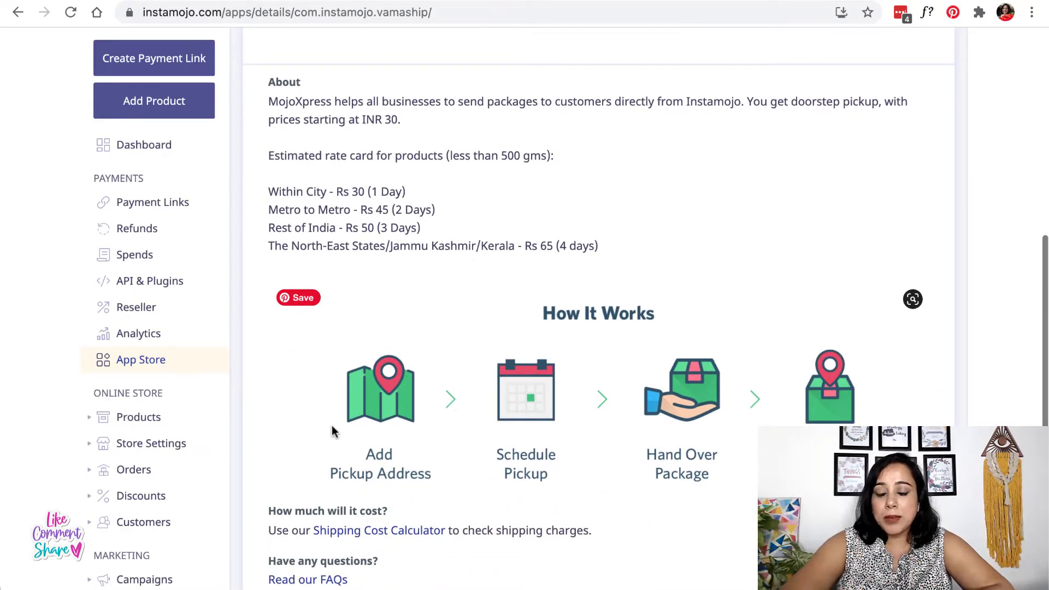
scroll(352, 427, down, 2)
scroll(360, 403, up, 1)
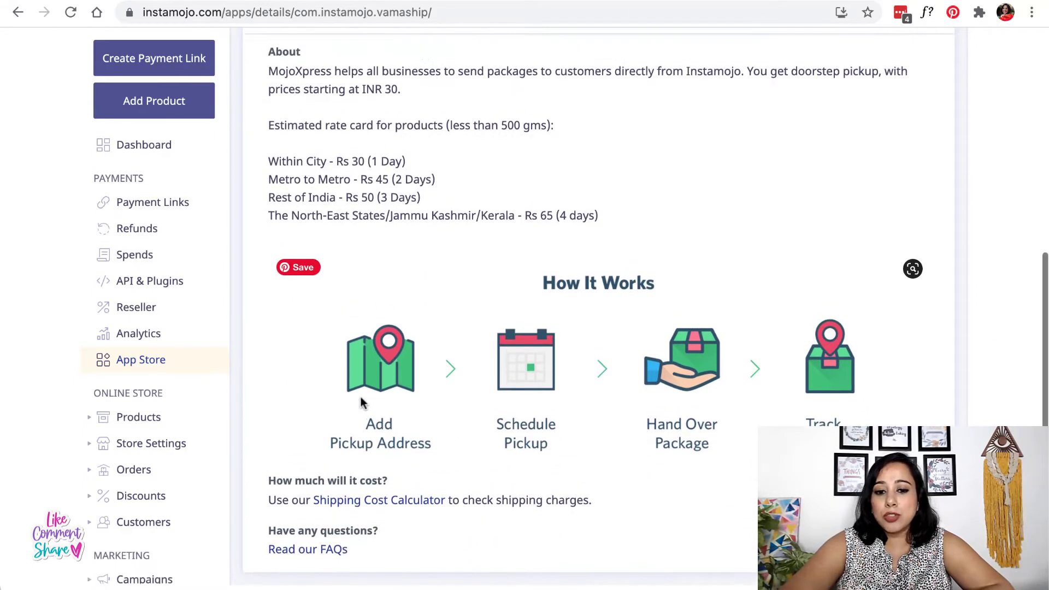
scroll(361, 403, up, 3)
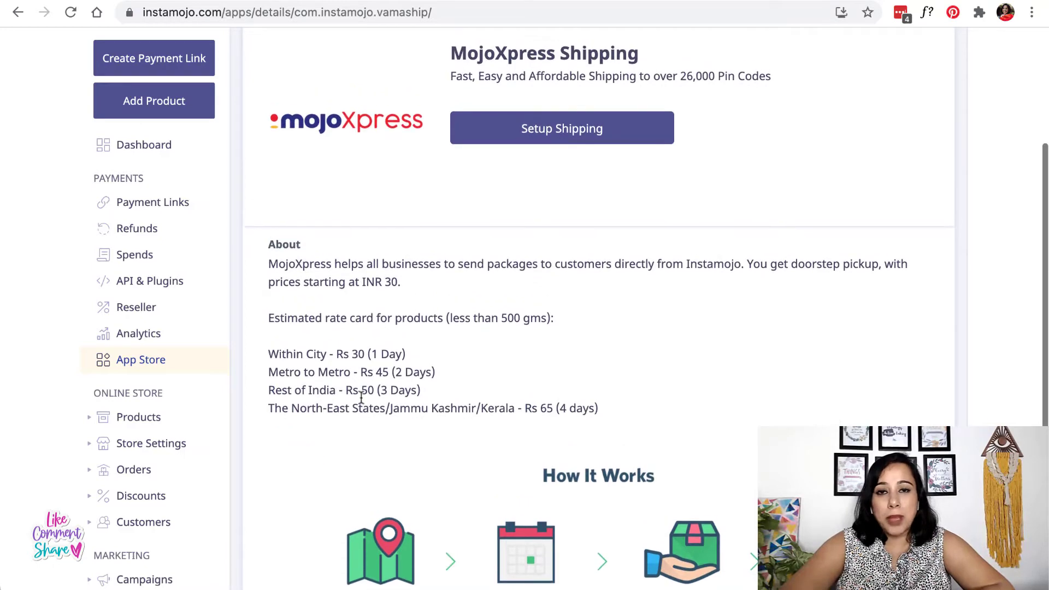
scroll(361, 399, down, 2)
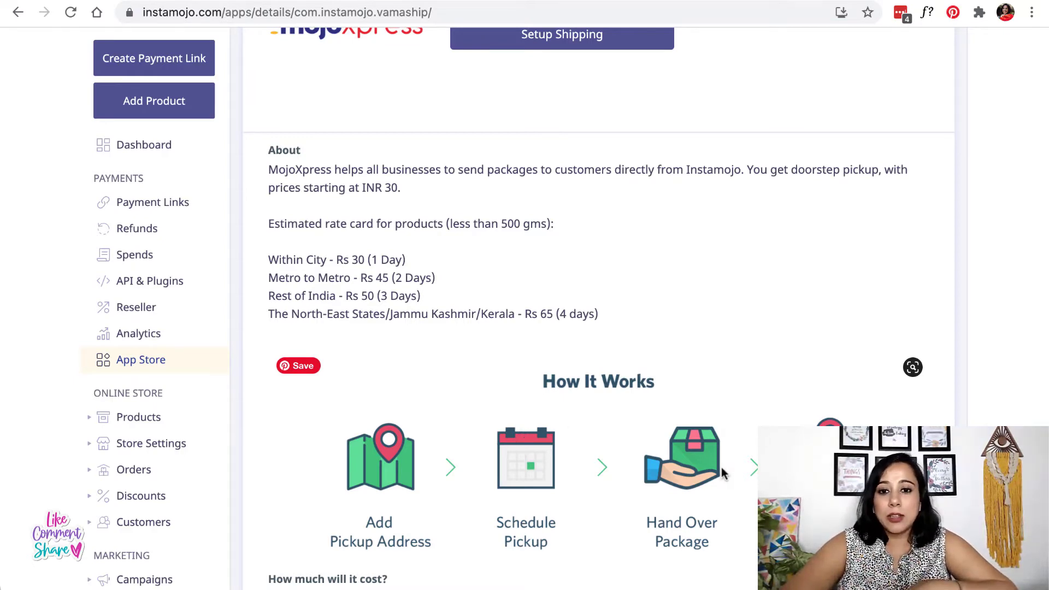
scroll(721, 473, up, 5)
Start MojoXpress shipping setup and accept its terms and conditions
click(585, 343)
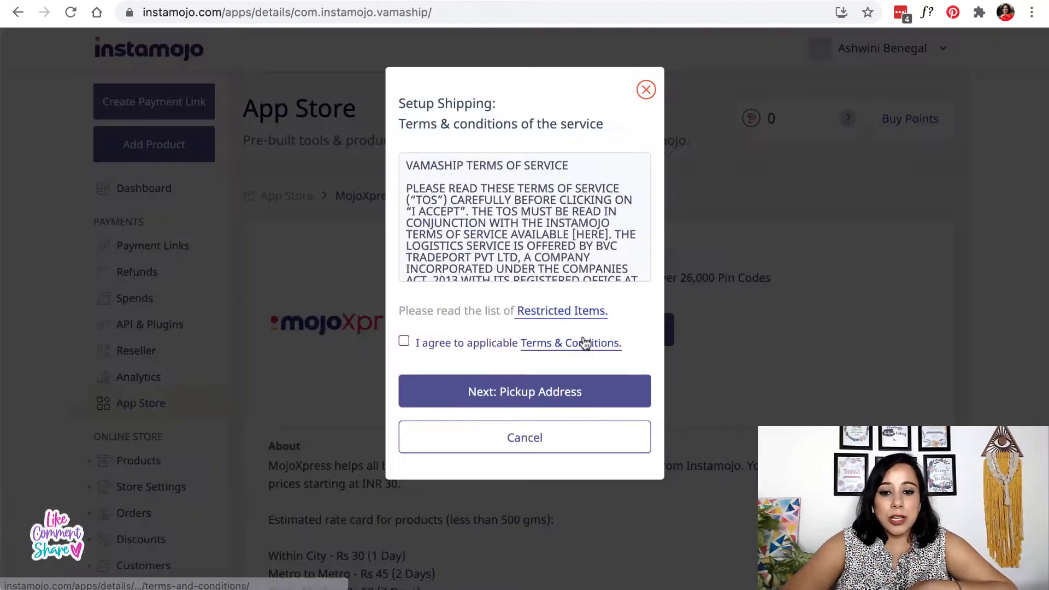
click(405, 341)
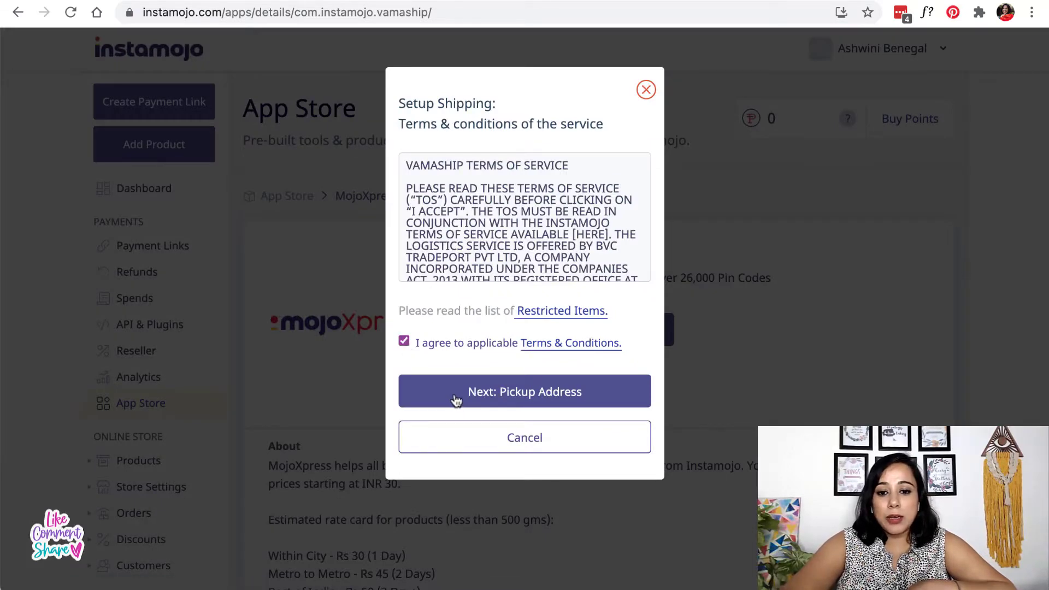
click(456, 401)
Autofill and save the pickup address, then start shipping now
click(442, 318)
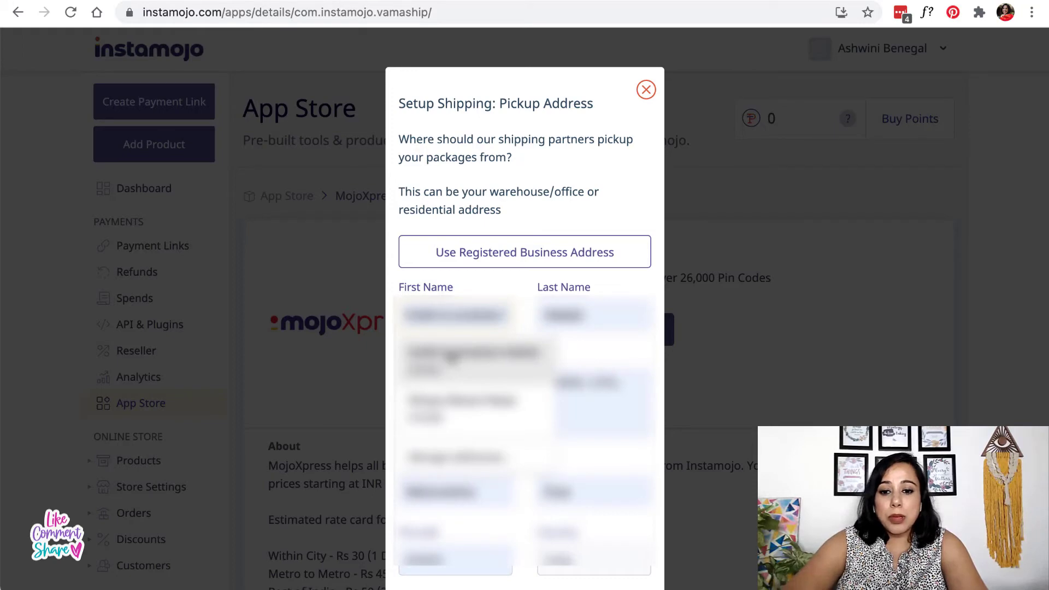
click(560, 385)
click(456, 363)
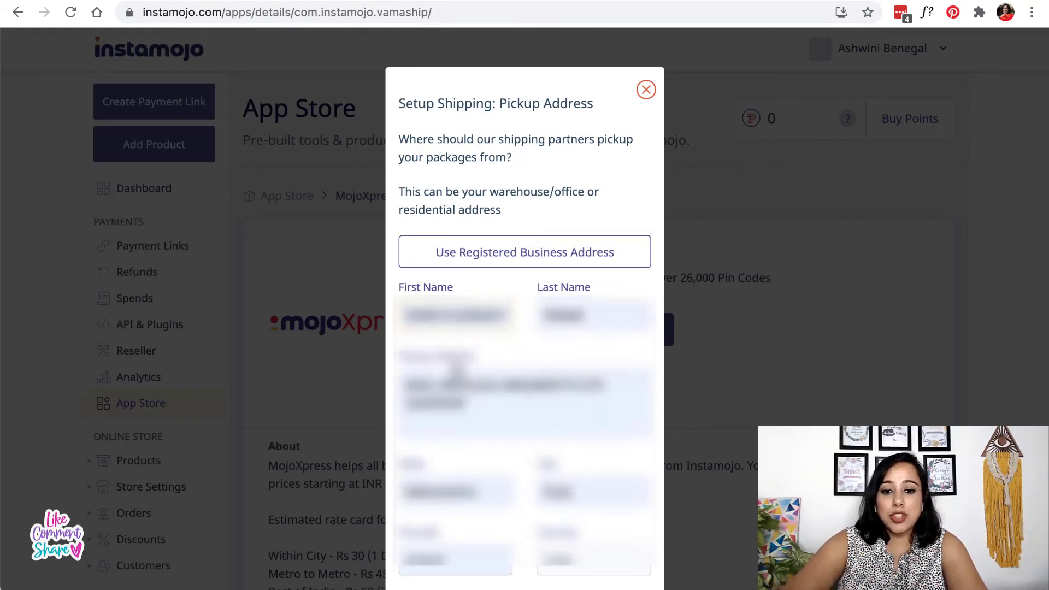
scroll(463, 448, down, 2)
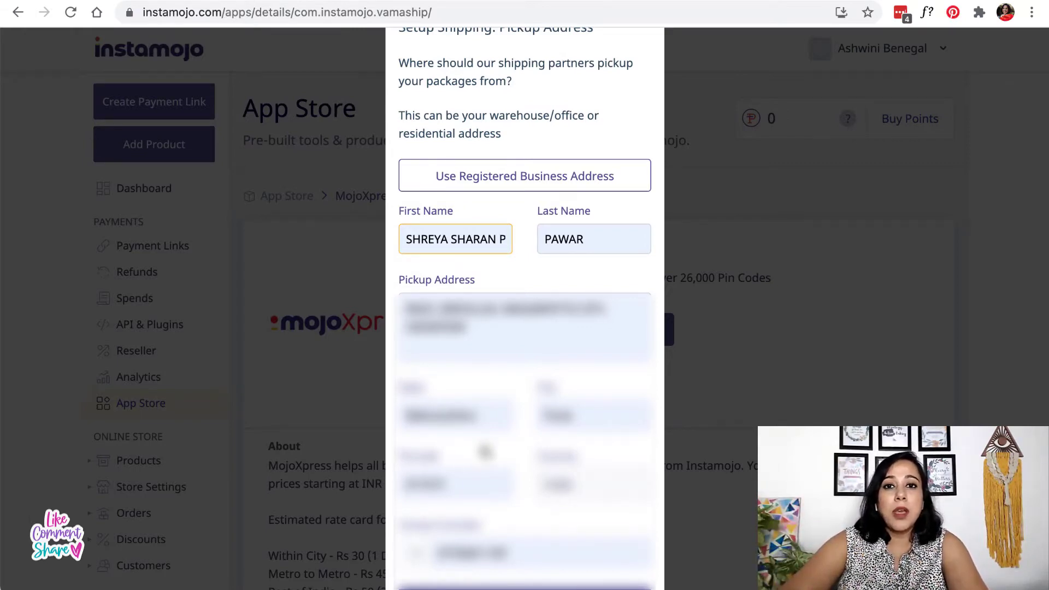
scroll(484, 451, down, 3)
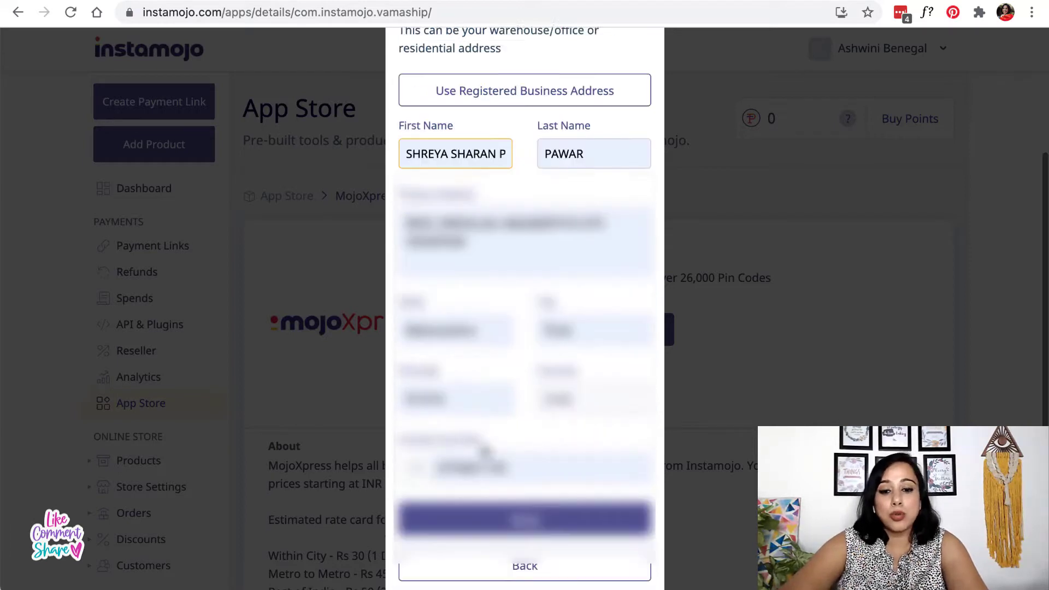
click(484, 518)
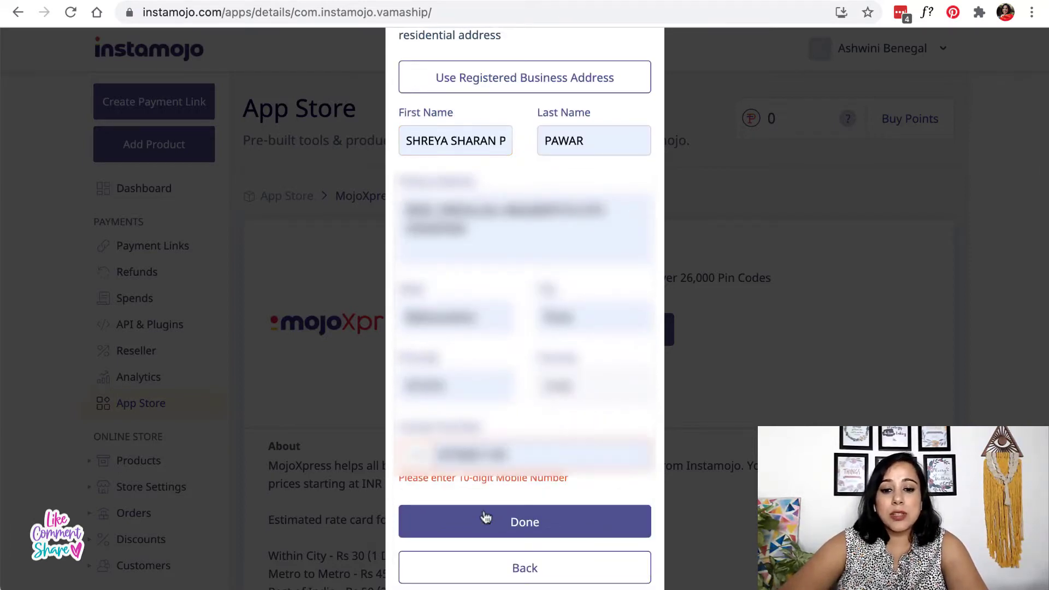
click(485, 515)
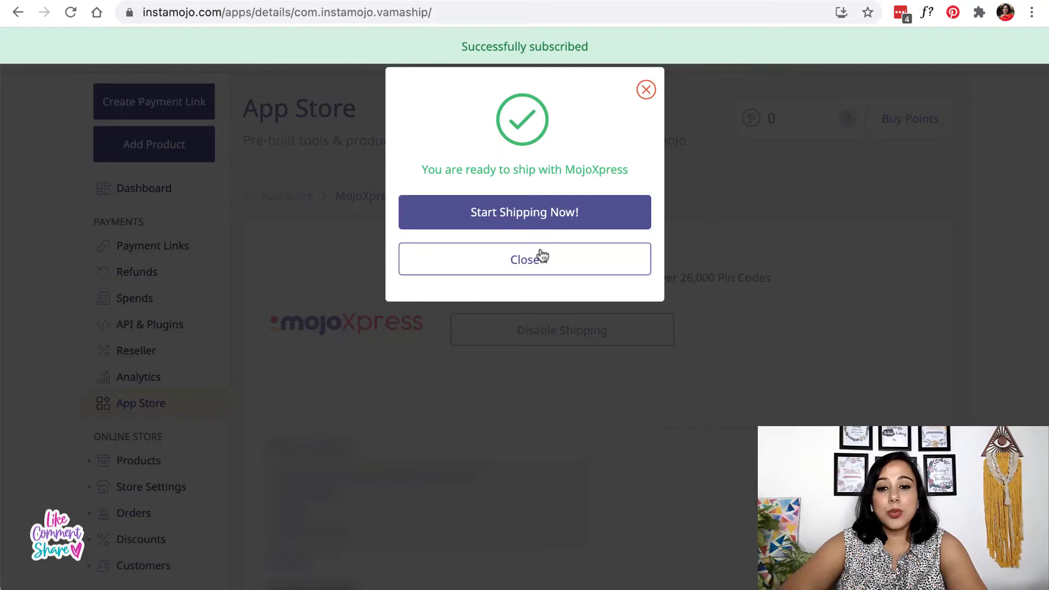
click(532, 222)
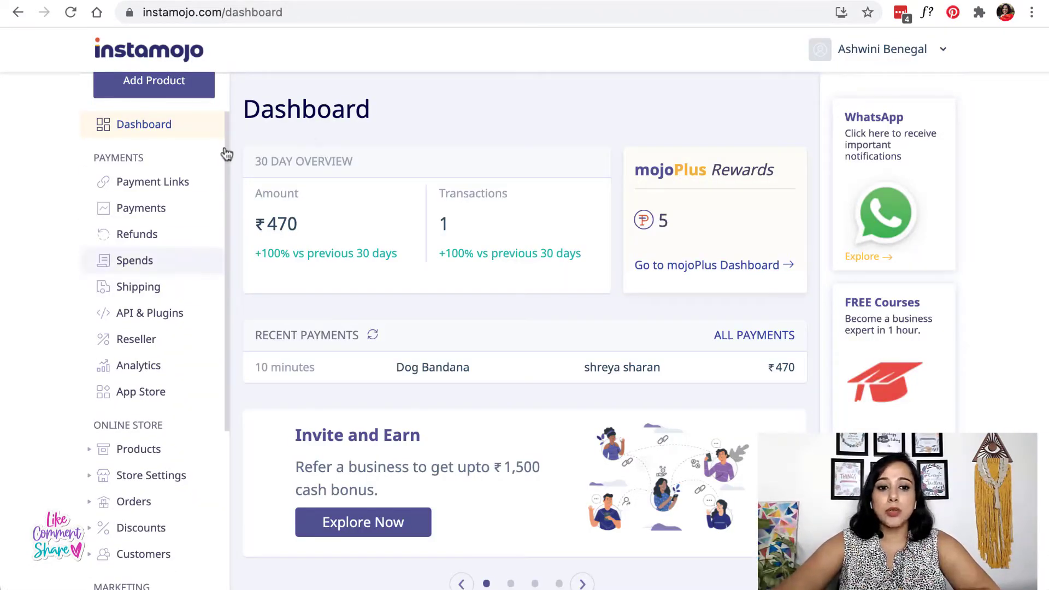
Expand the ₹470 Dog Bandana payment under Payments and choose to ship it with Instamojo
click(137, 214)
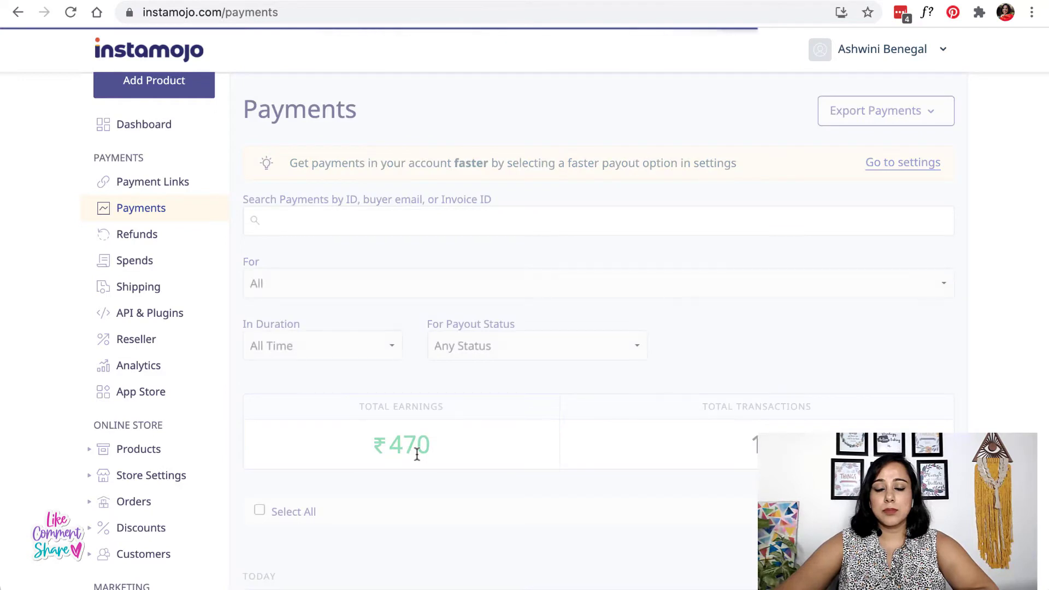
scroll(416, 454, down, 3)
scroll(417, 457, down, 2)
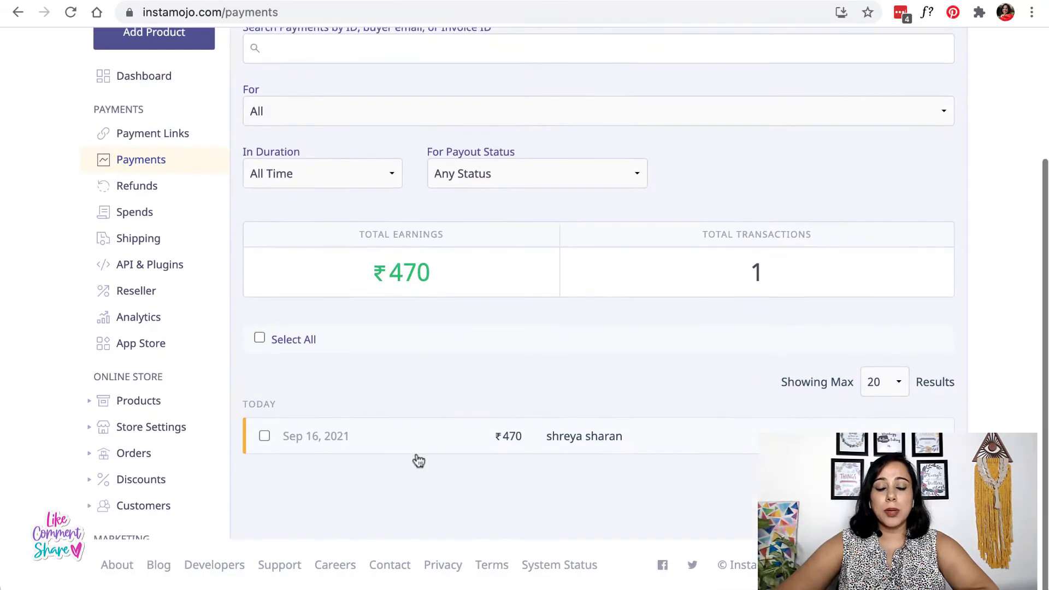
click(454, 456)
scroll(458, 450, down, 5)
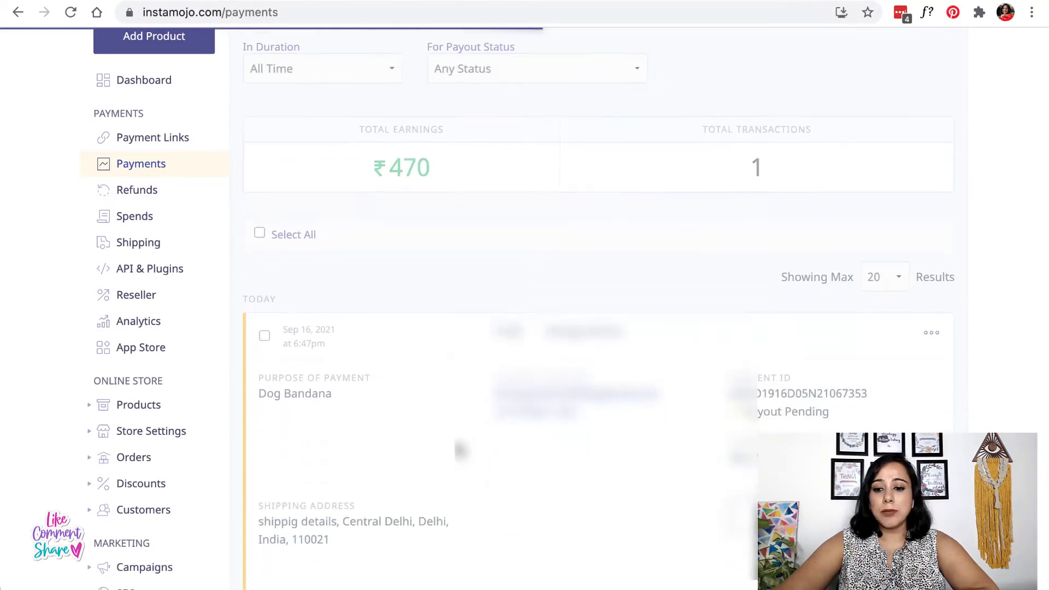
scroll(593, 309, down, 2)
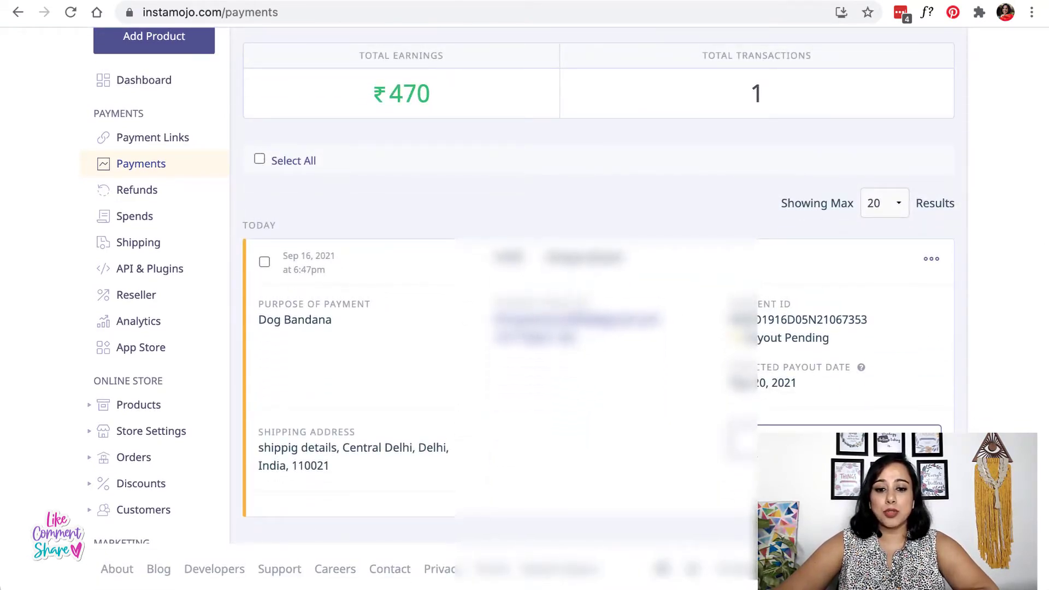
click(576, 374)
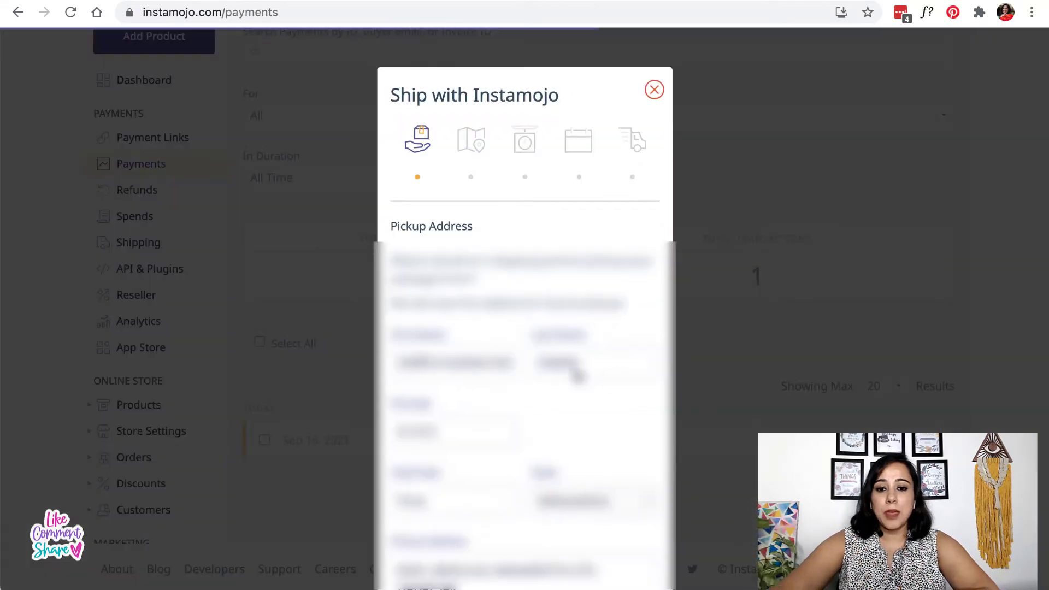
Accept the pickup and delivery addresses, keeping the package weight at 500 gms or less
scroll(475, 328, down, 5)
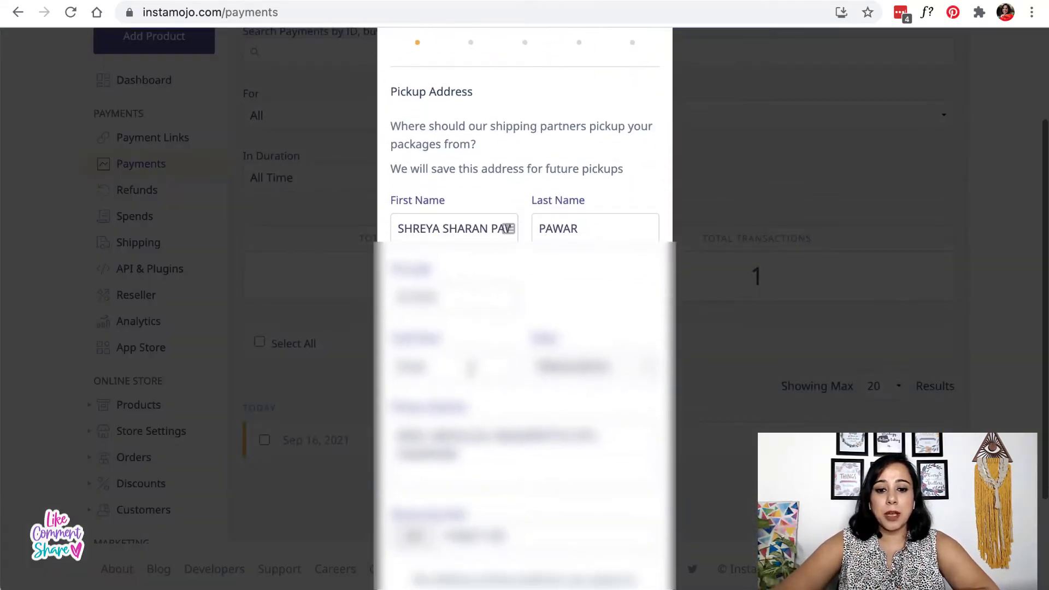
scroll(471, 368, down, 5)
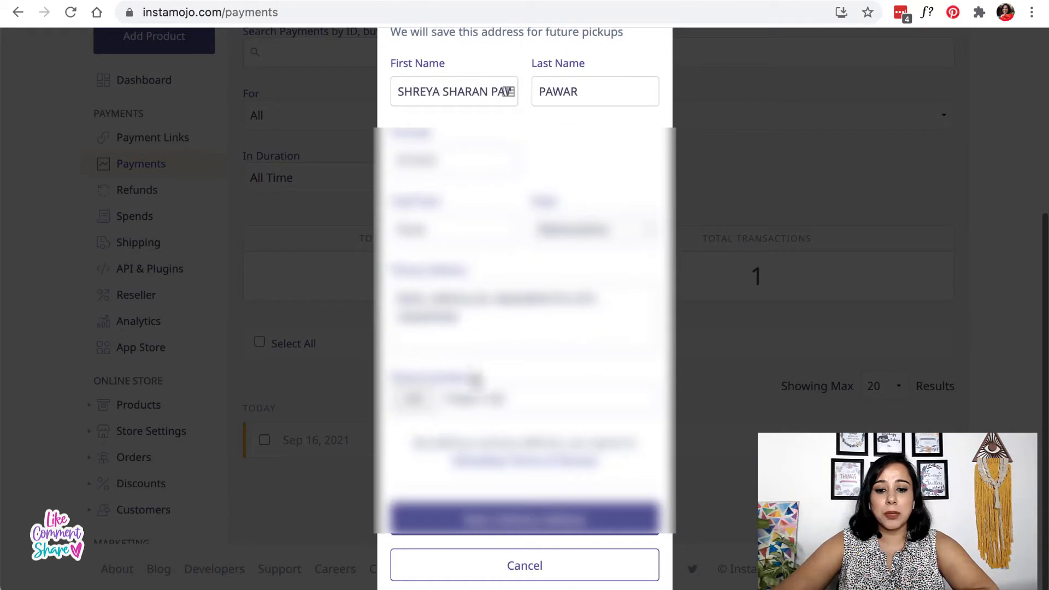
click(489, 519)
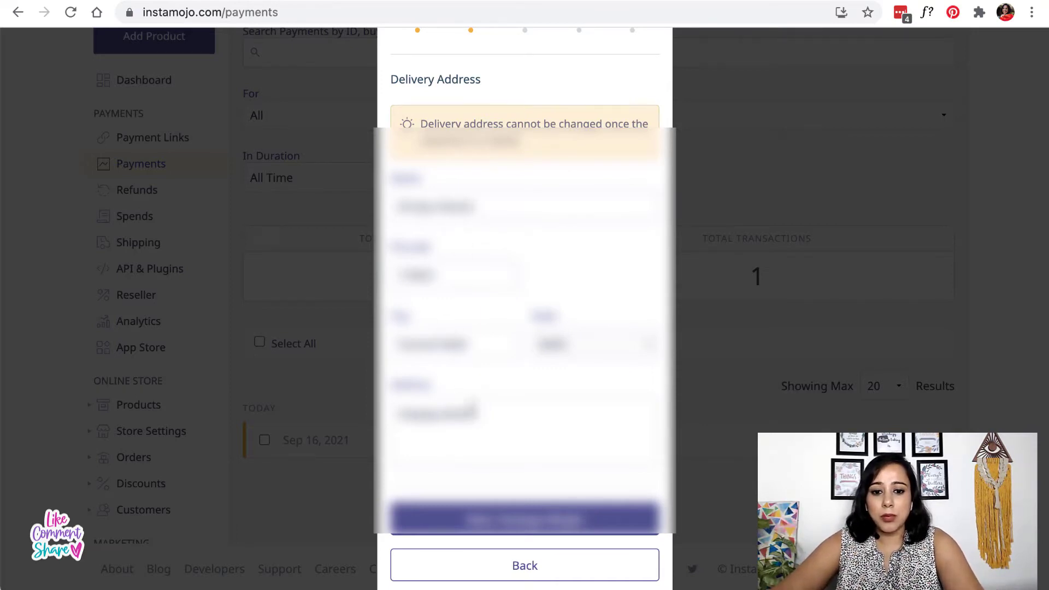
click(505, 518)
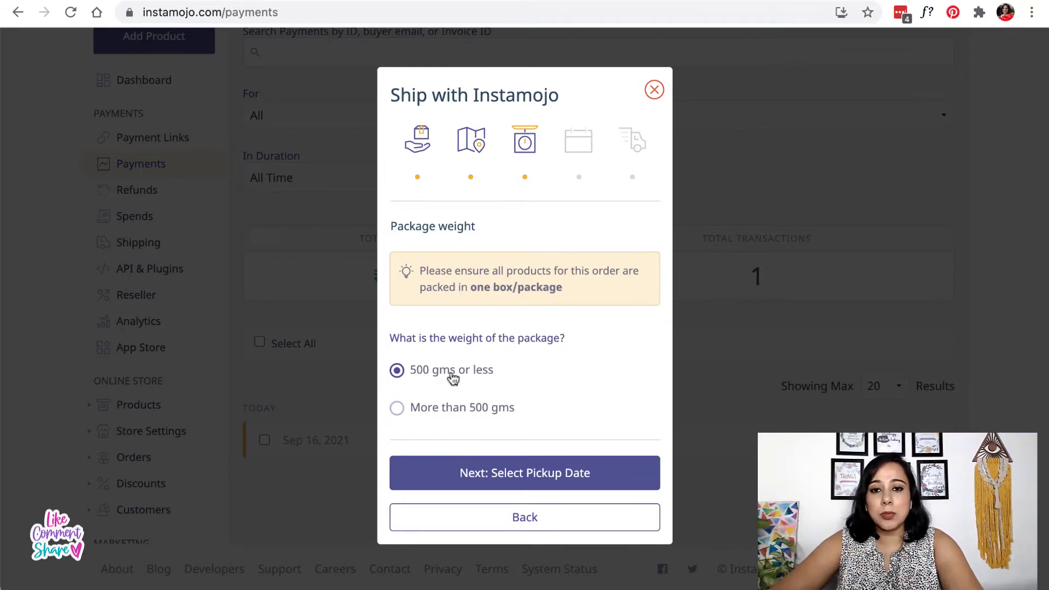
Keep the Sep 17 pickup date, choose Standard Delivery and pay ₹66.20
click(514, 473)
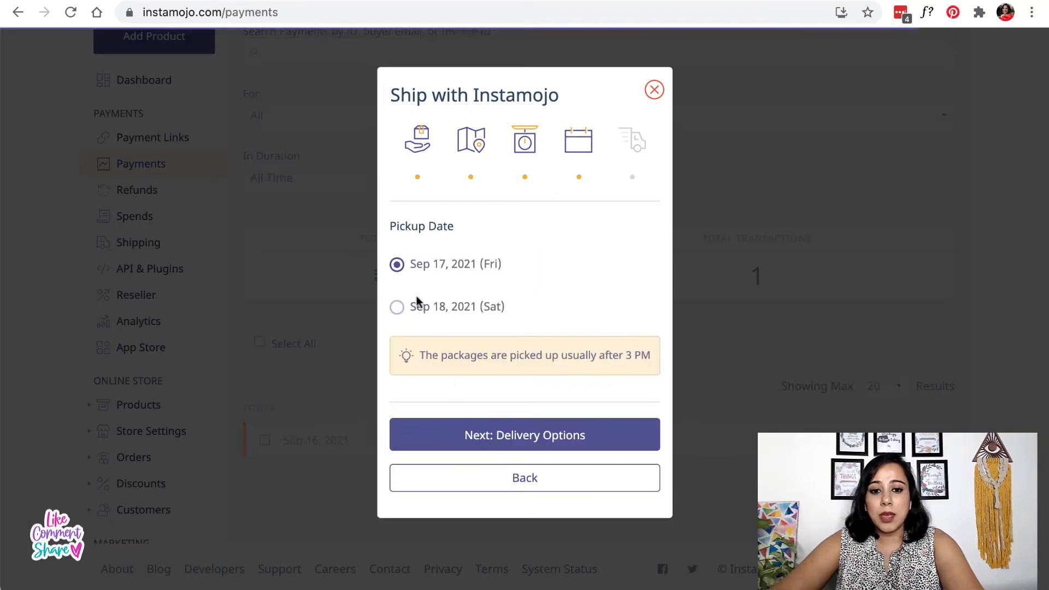
click(520, 441)
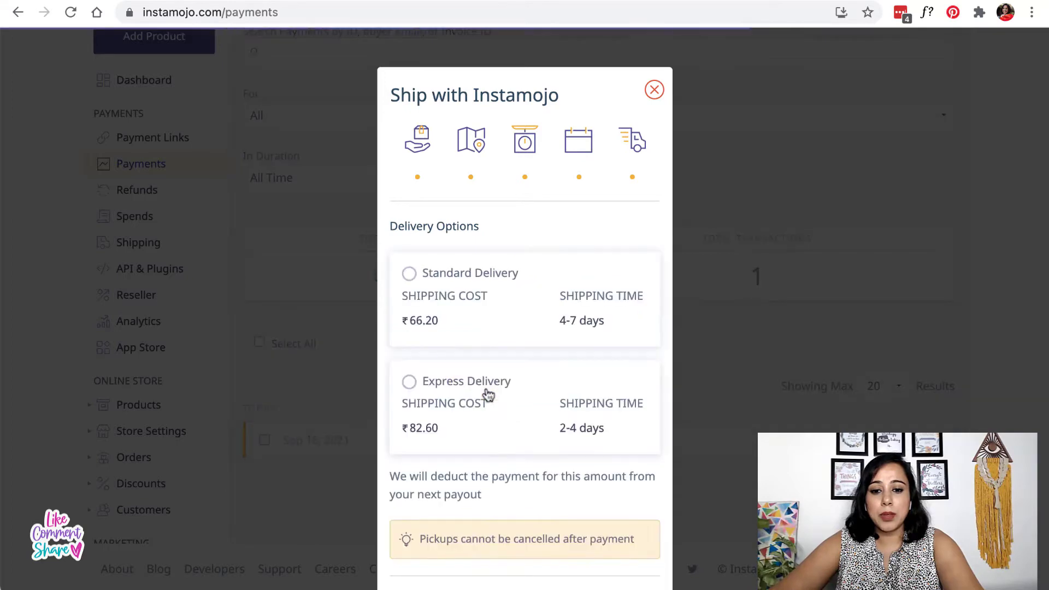
scroll(479, 385, down, 2)
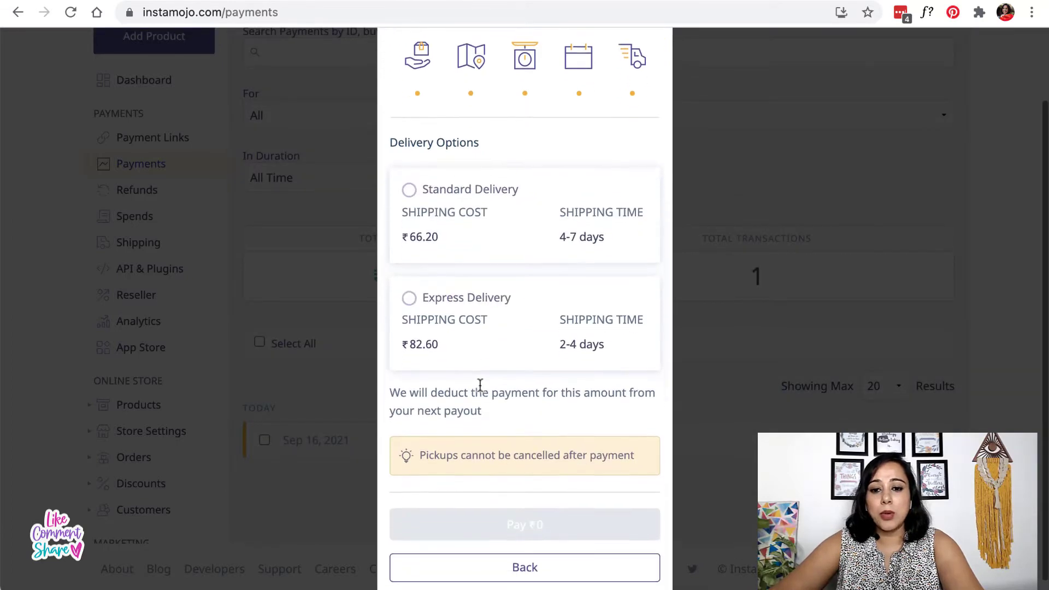
click(410, 186)
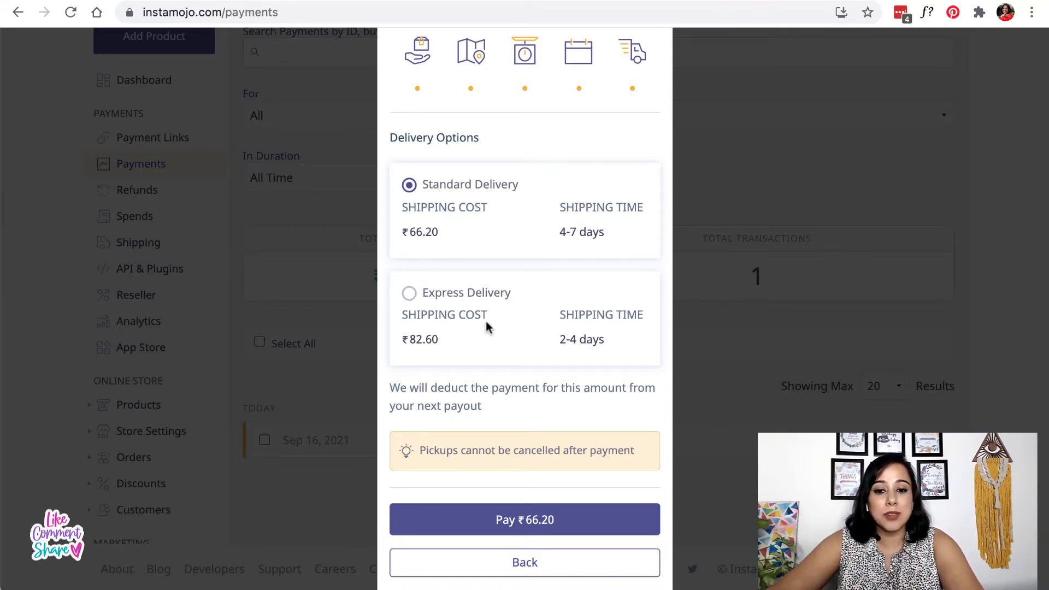
scroll(500, 326, down, 1)
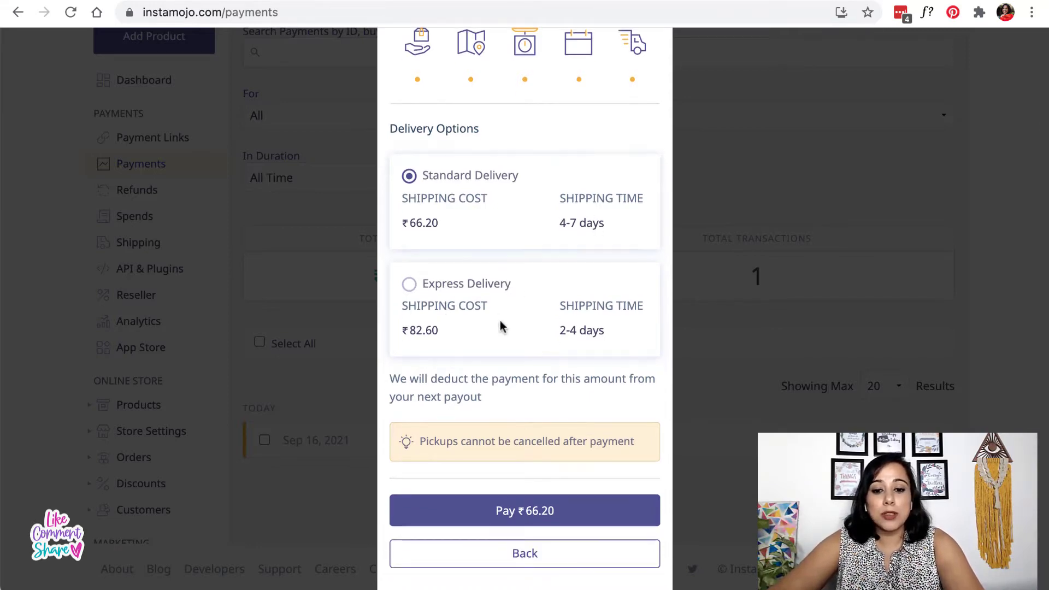
click(506, 513)
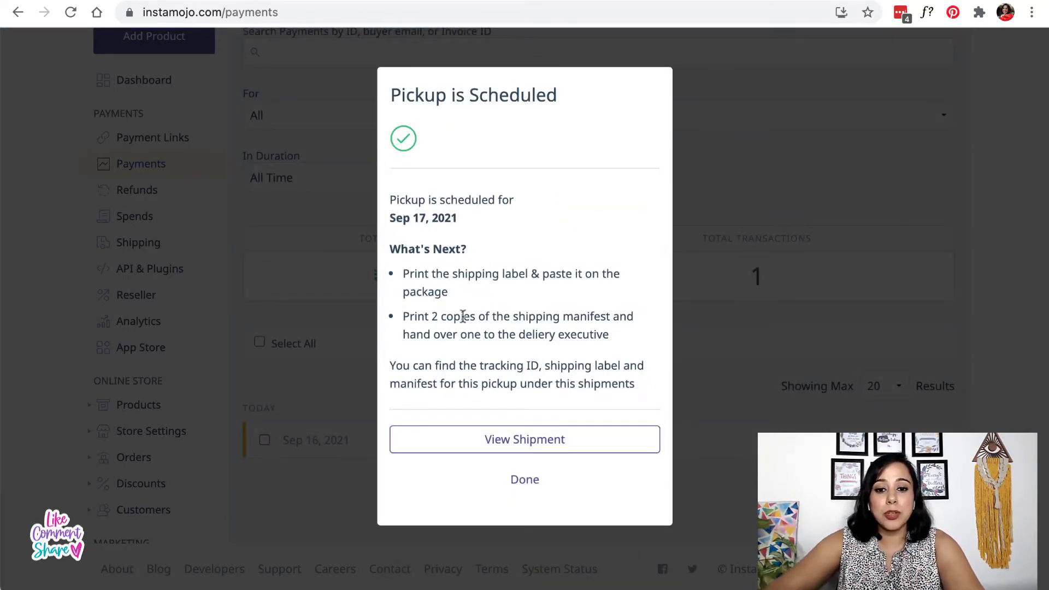
Open the scheduled Dog Bandana shipment and download its shipping label and manifest
click(523, 446)
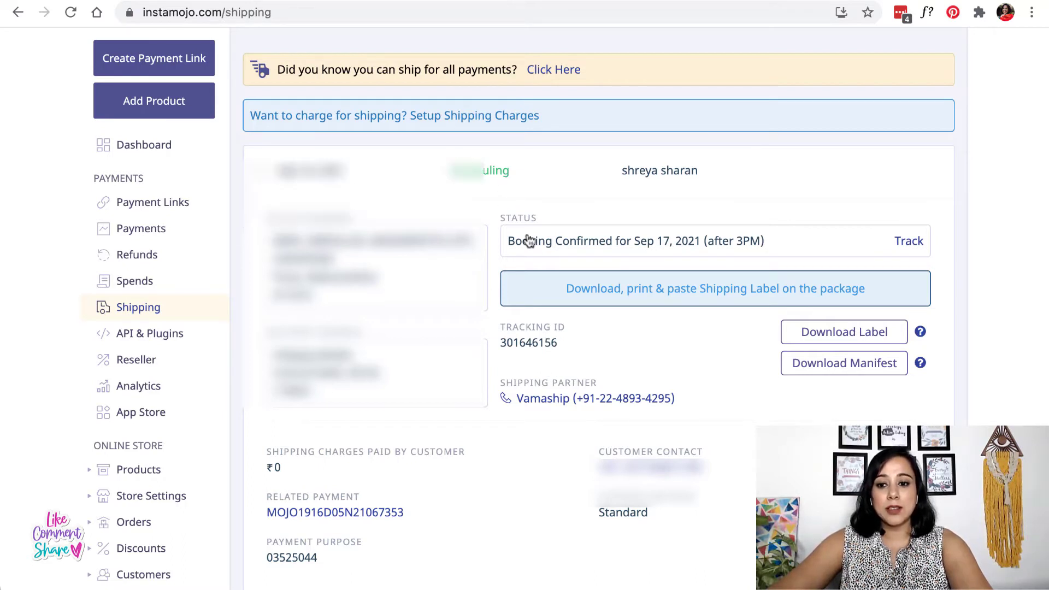
scroll(533, 248, down, 2)
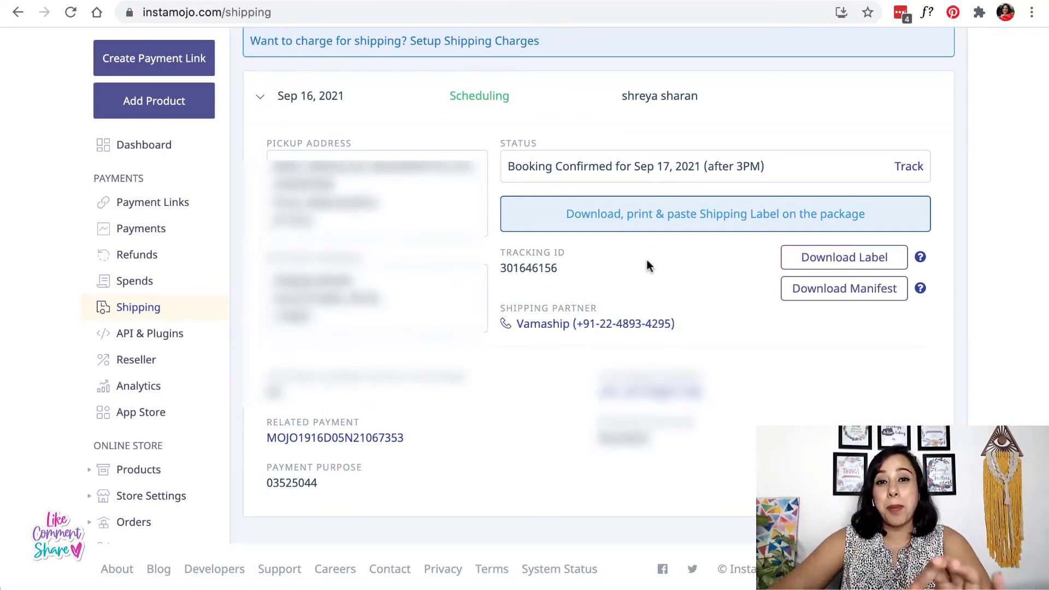
click(847, 261)
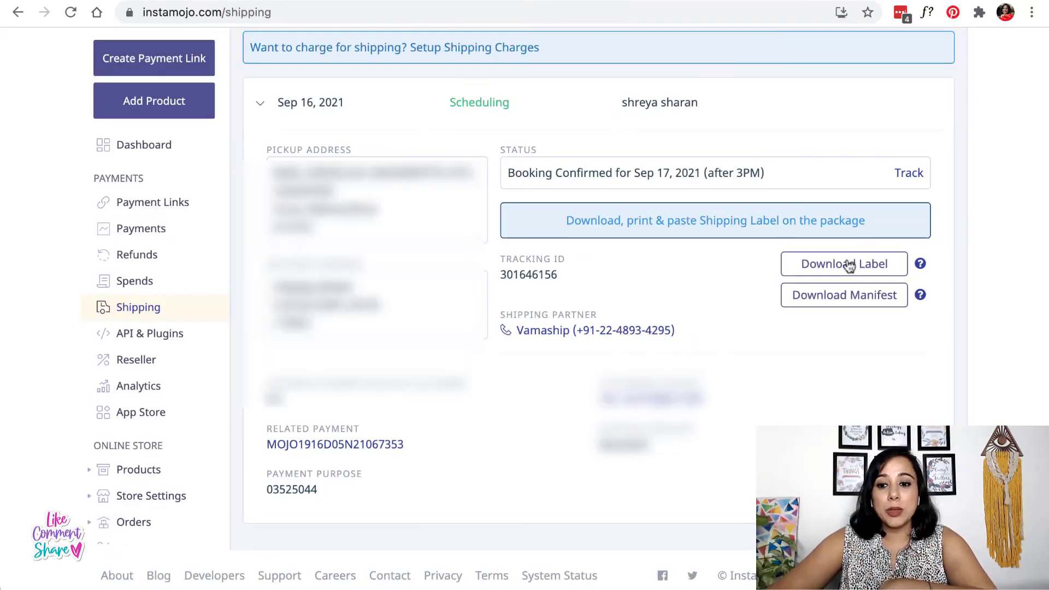
click(817, 300)
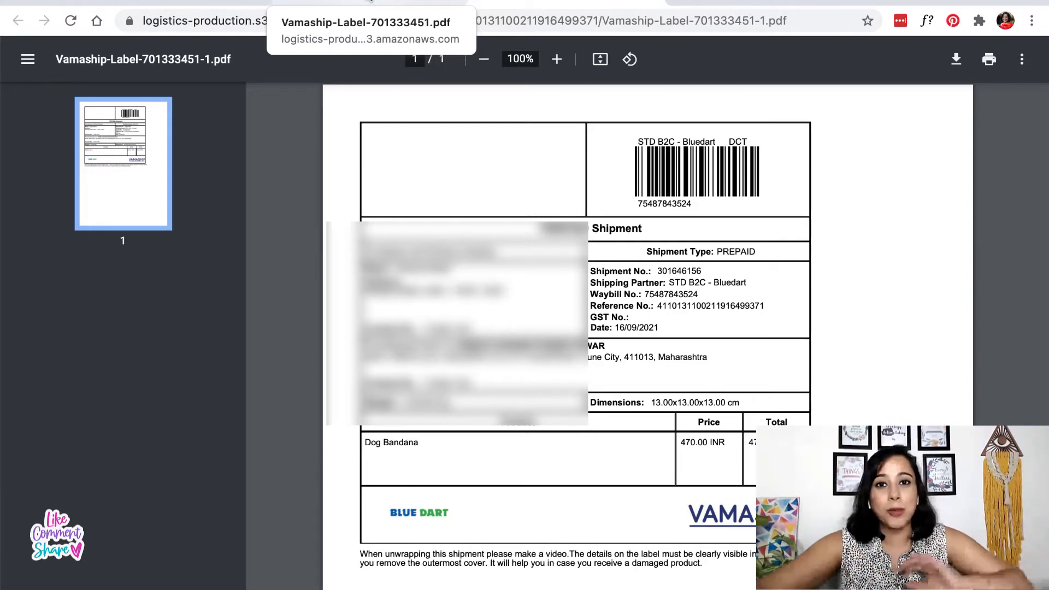
View the downloaded label PDF, then return to the Instamojo tab and its Dashboard
click(370, 2)
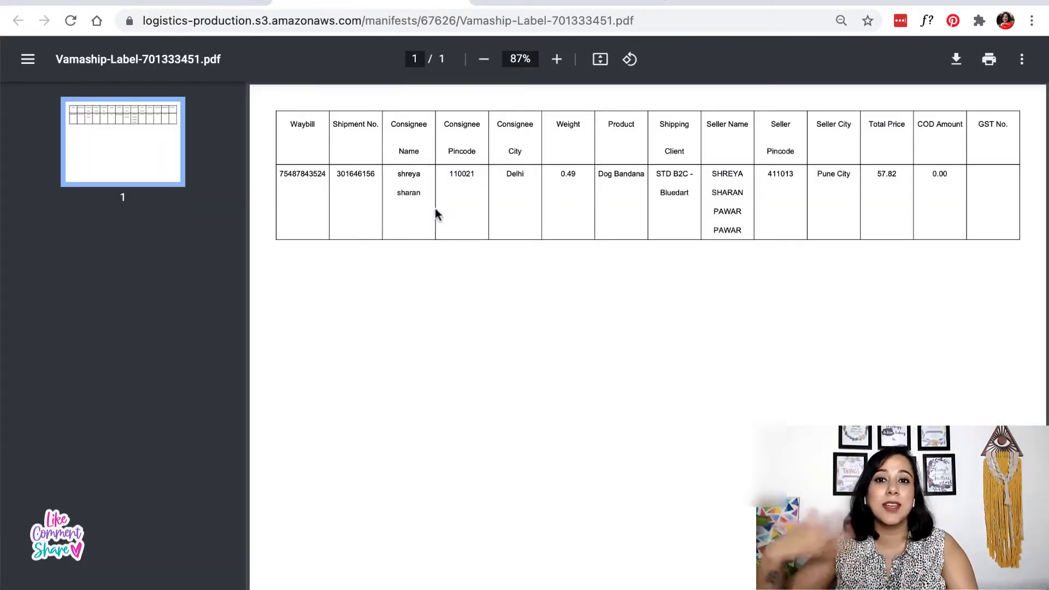
click(206, 4)
click(144, 152)
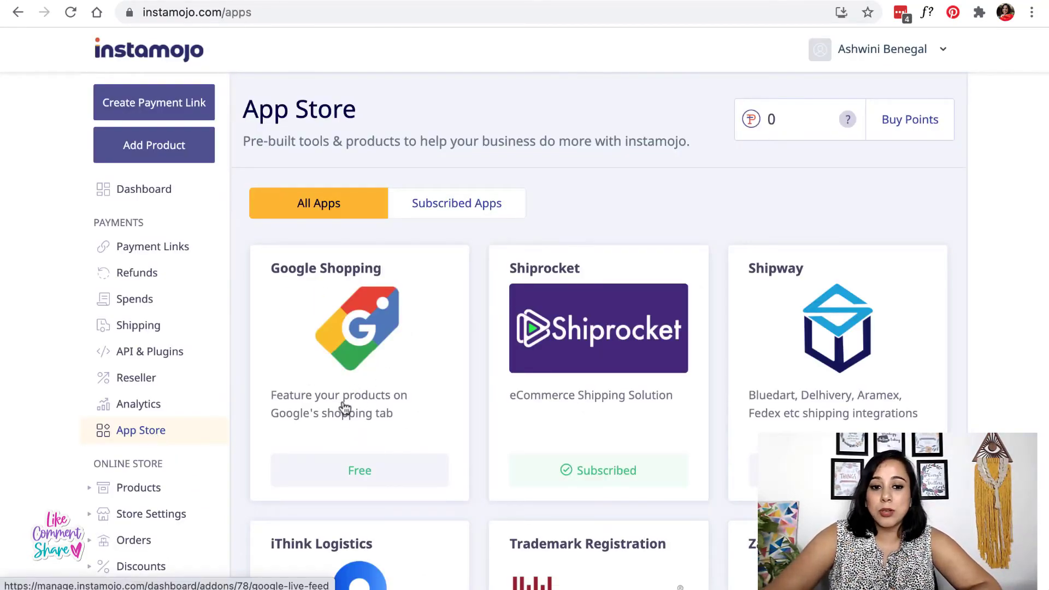
Activate the Google Shopping app and agree to Google's Terms of Service to start syncing
click(355, 366)
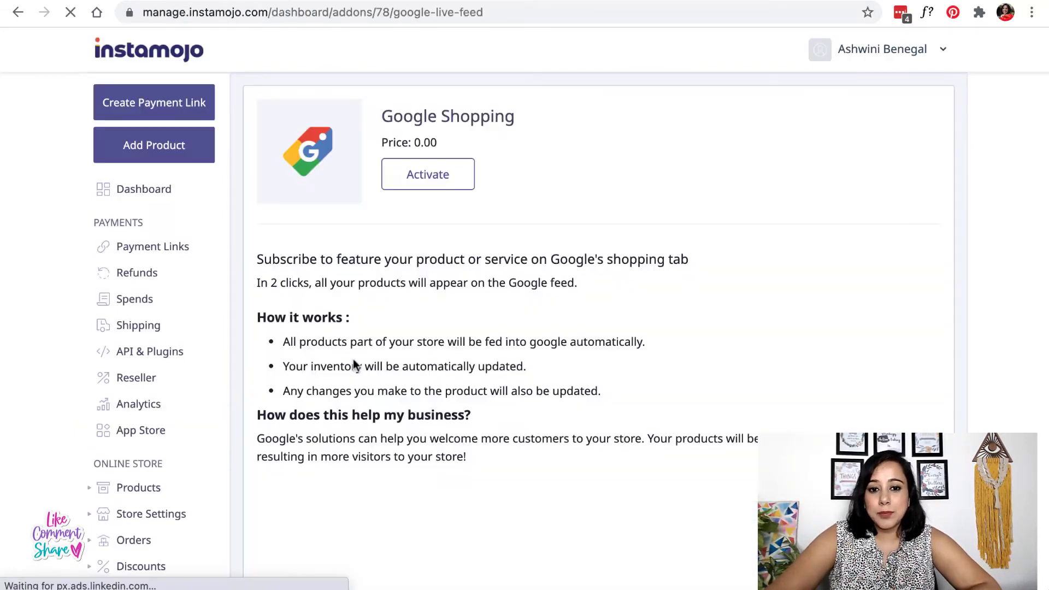
click(443, 187)
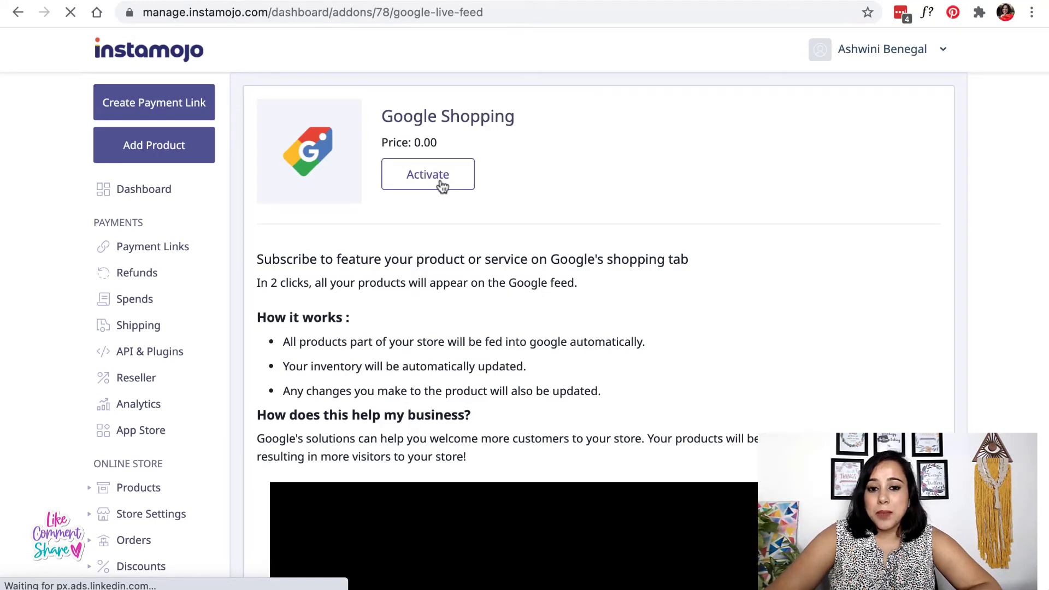
scroll(391, 370, down, 1)
click(264, 454)
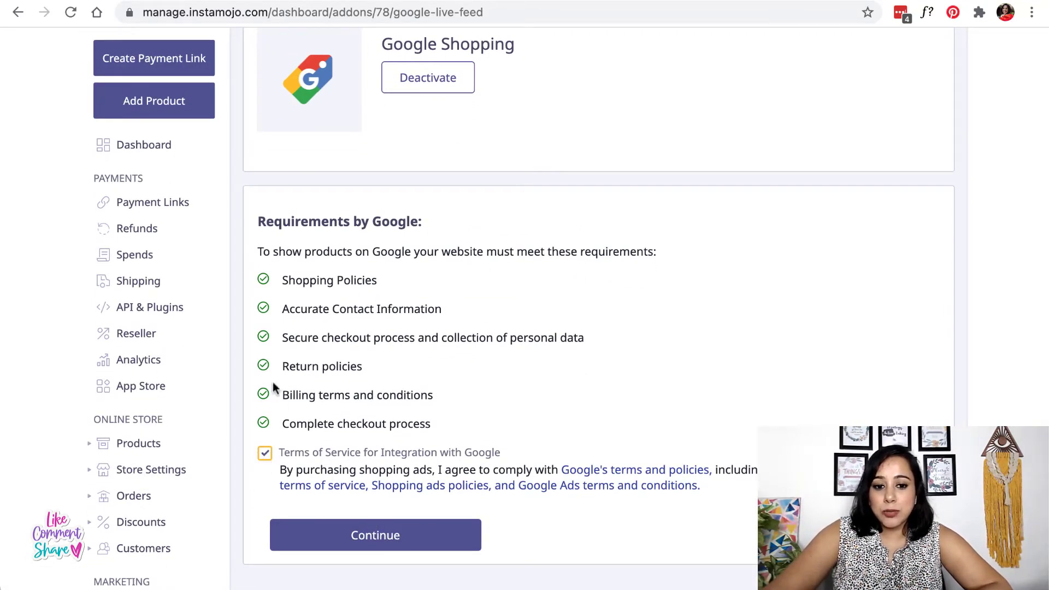
click(347, 536)
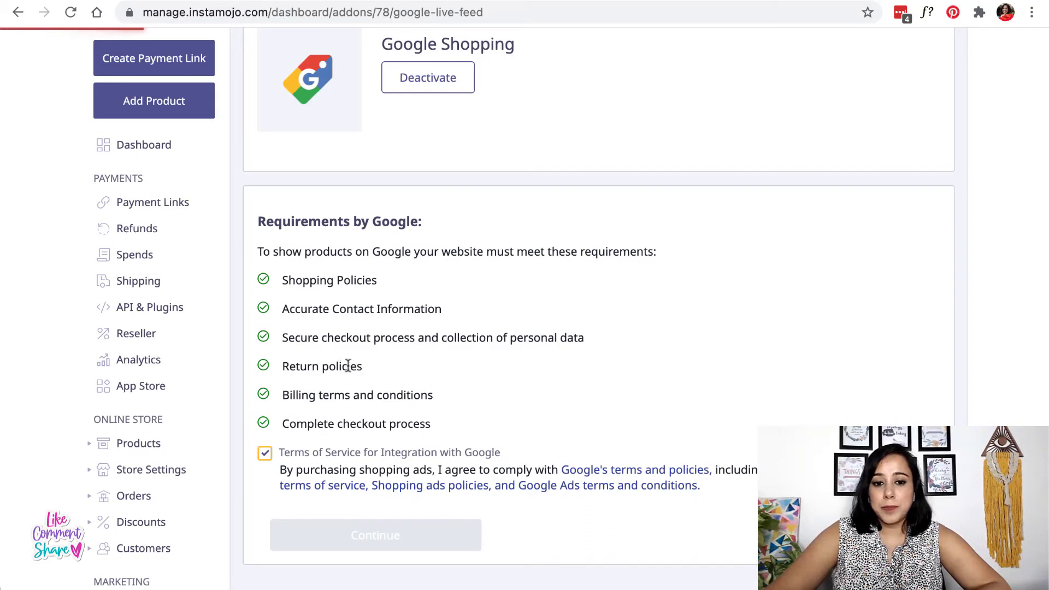
scroll(295, 257, down, 1)
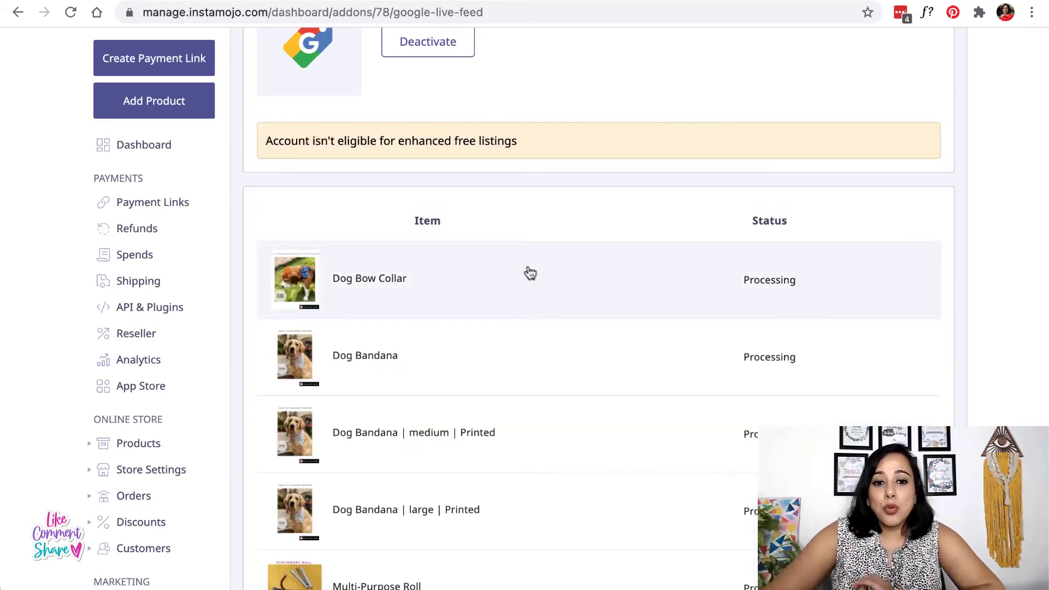
Review each product's Google Shopping sync status and highlight the account eligibility warning
scroll(528, 268, up, 4)
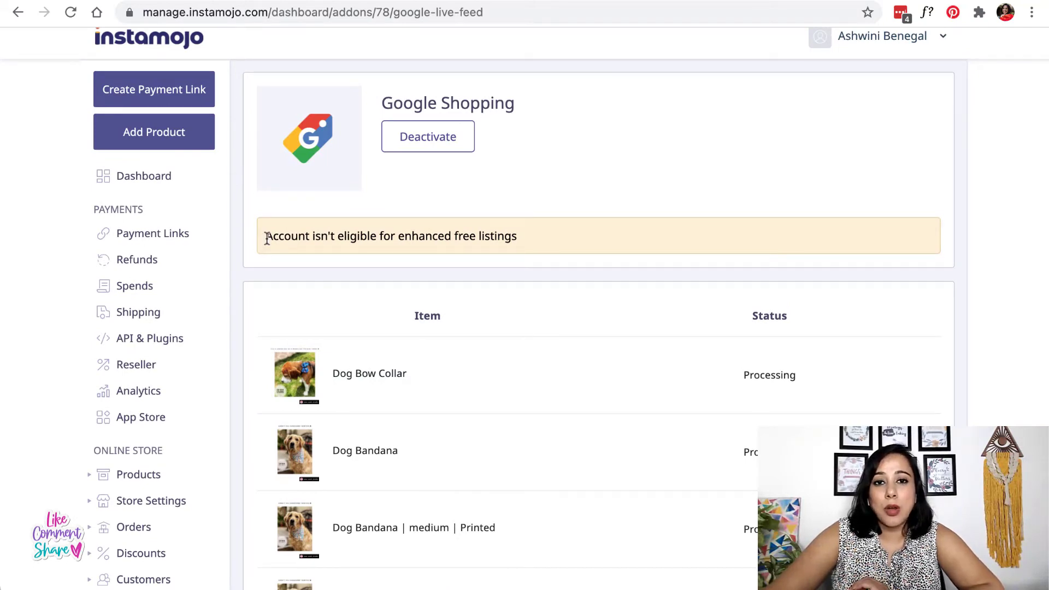
scroll(497, 392, down, 2)
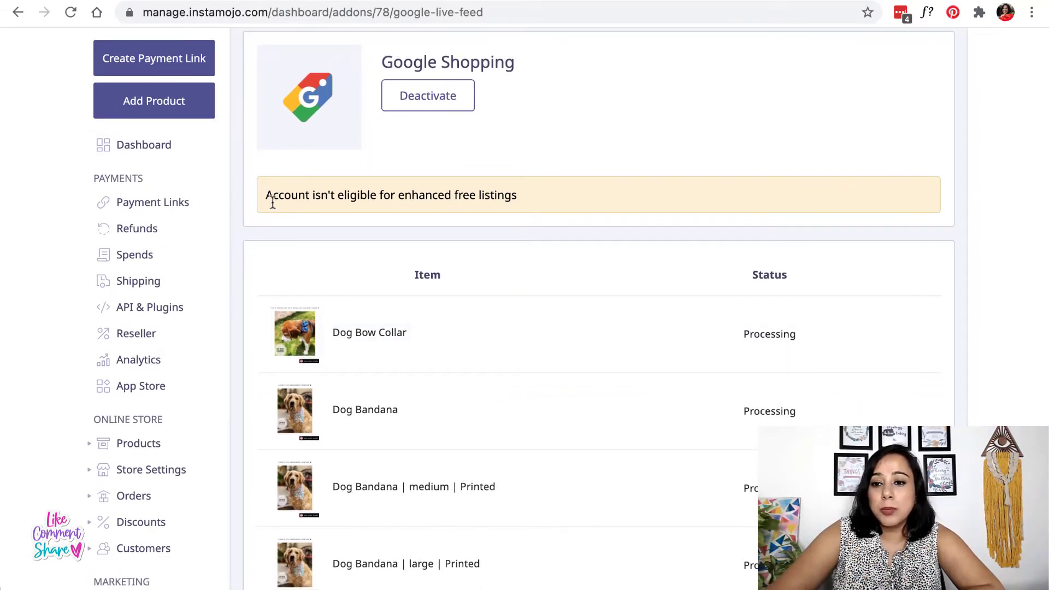
drag(267, 197, 521, 199)
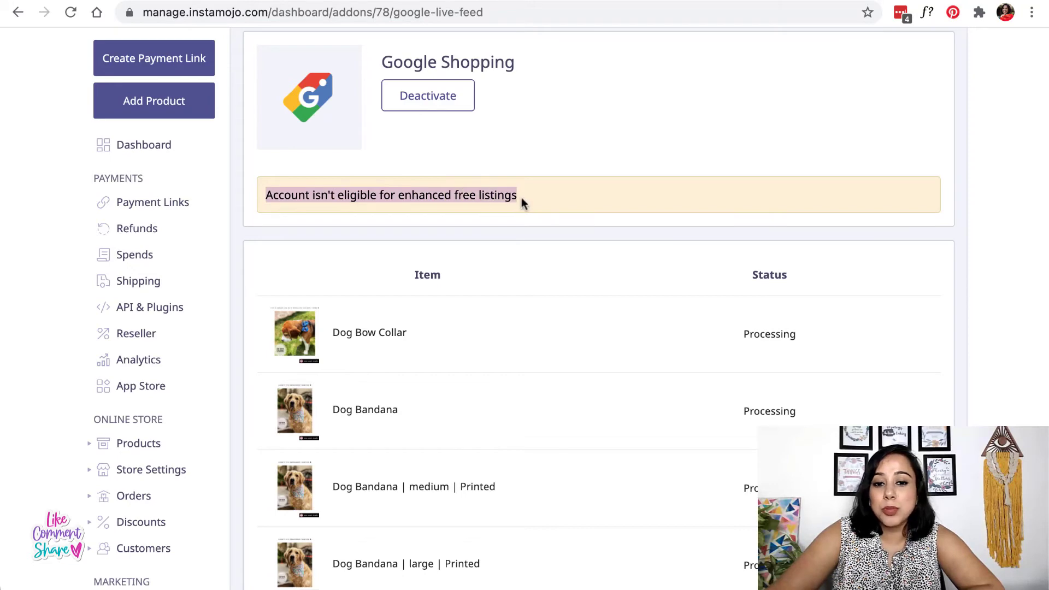
scroll(555, 342, down, 5)
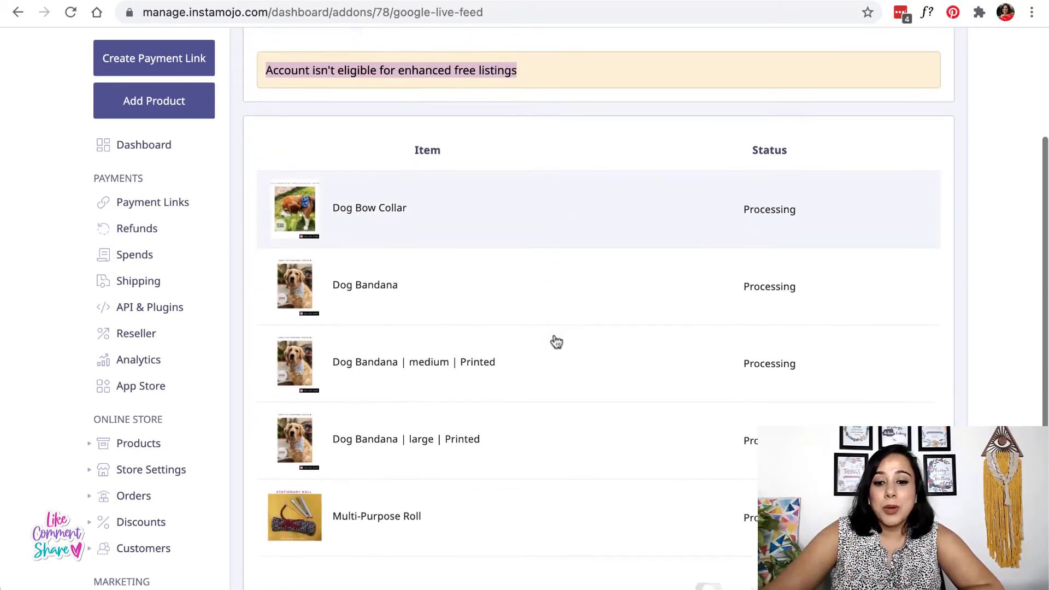
scroll(555, 341, down, 1)
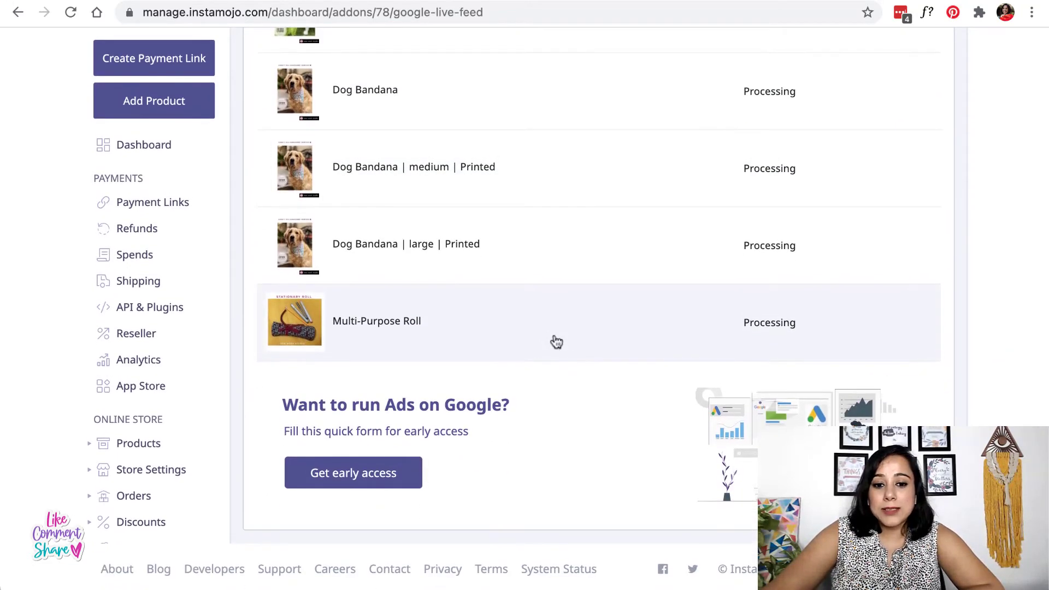
scroll(481, 250, up, 3)
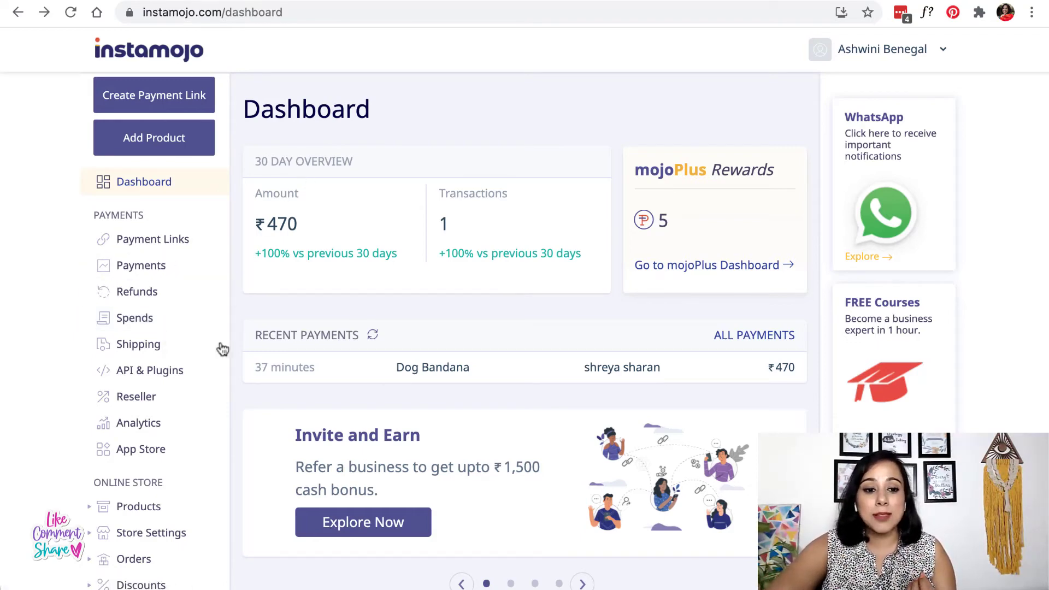
Read through the Payment Retry app page, highlighting its automated recovery e-mail description
click(144, 457)
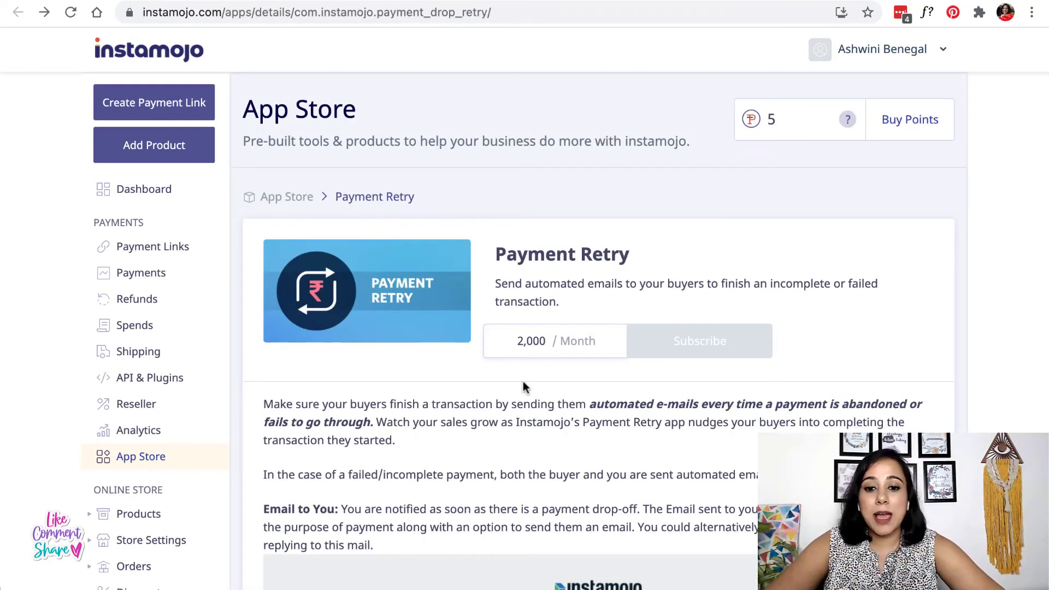
scroll(505, 385, down, 1)
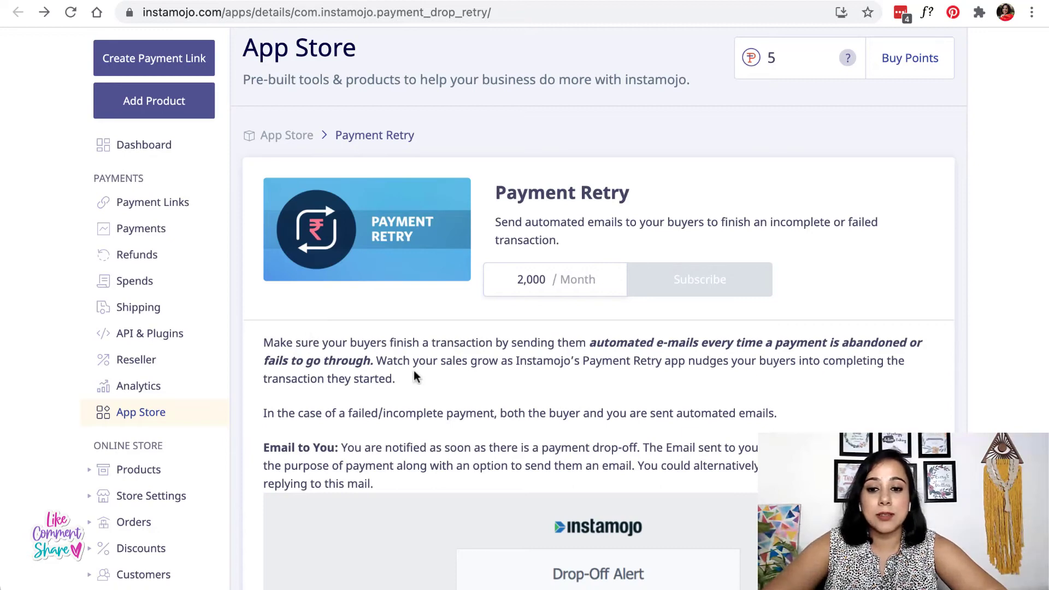
scroll(415, 370, down, 3)
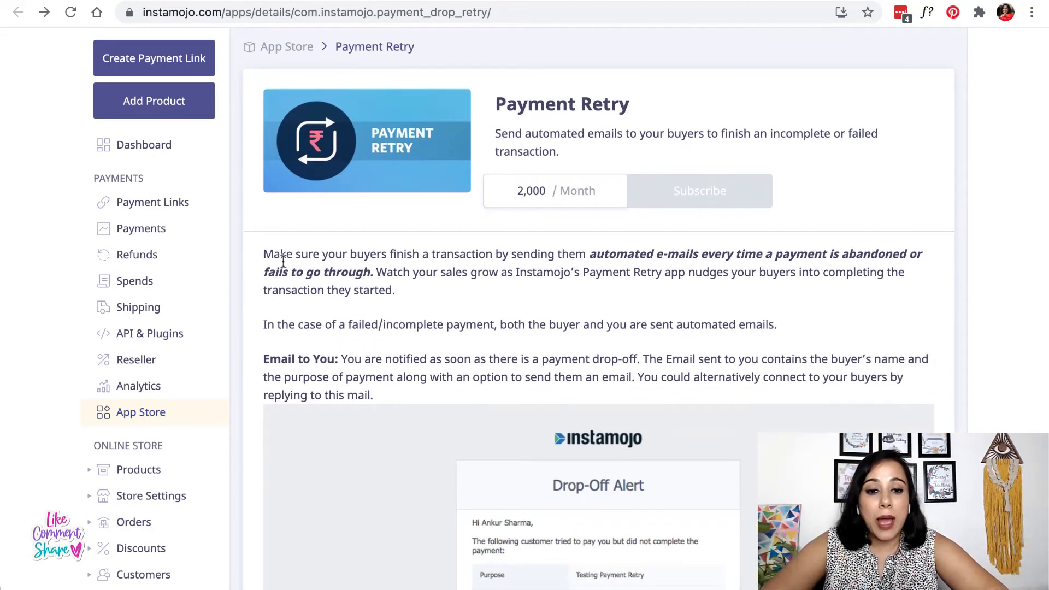
scroll(356, 290, down, 3)
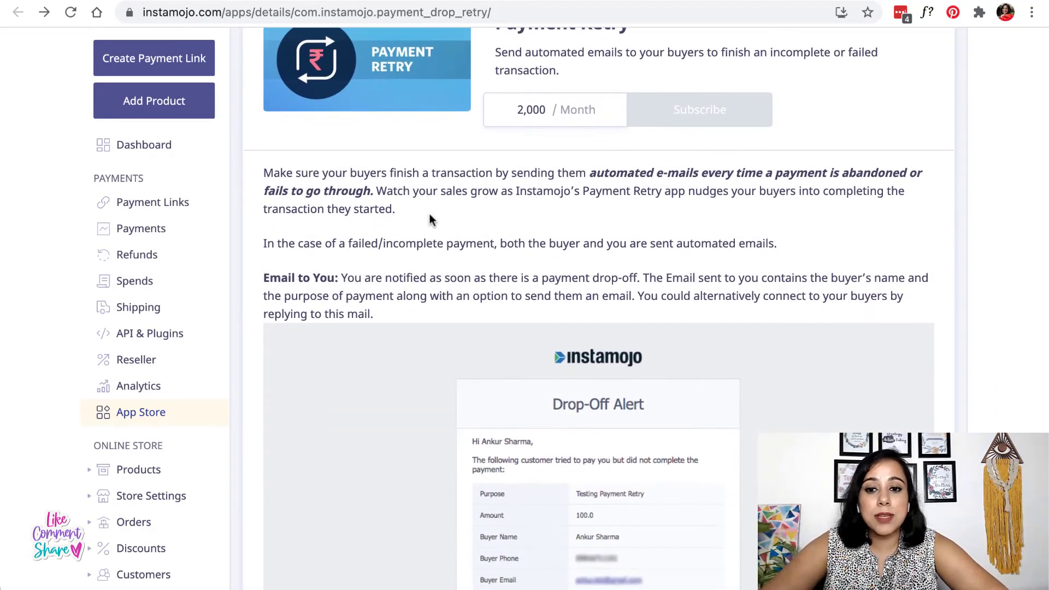
drag(591, 174, 375, 191)
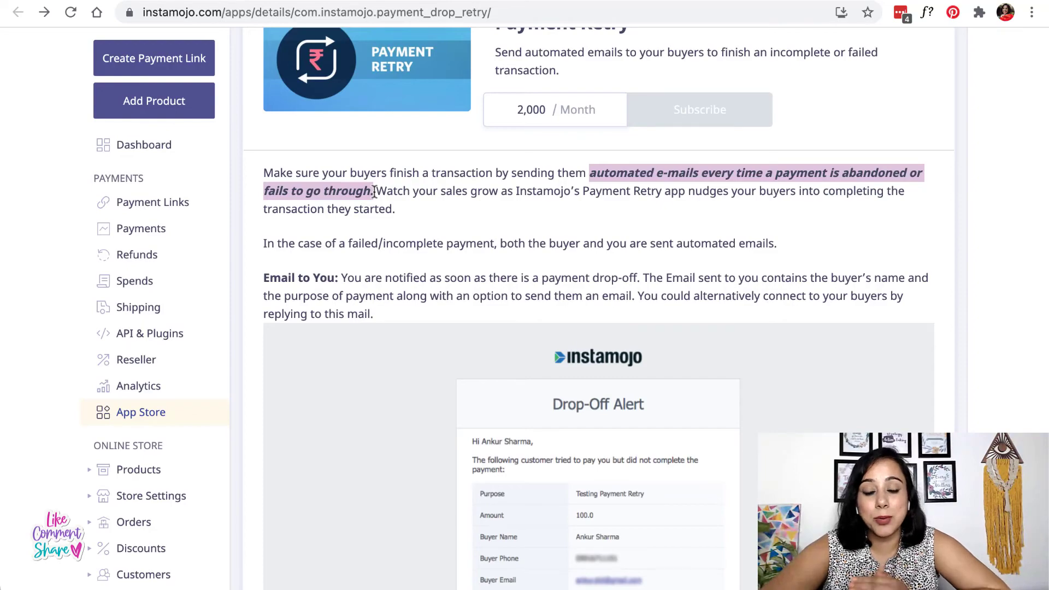
scroll(400, 353, down, 4)
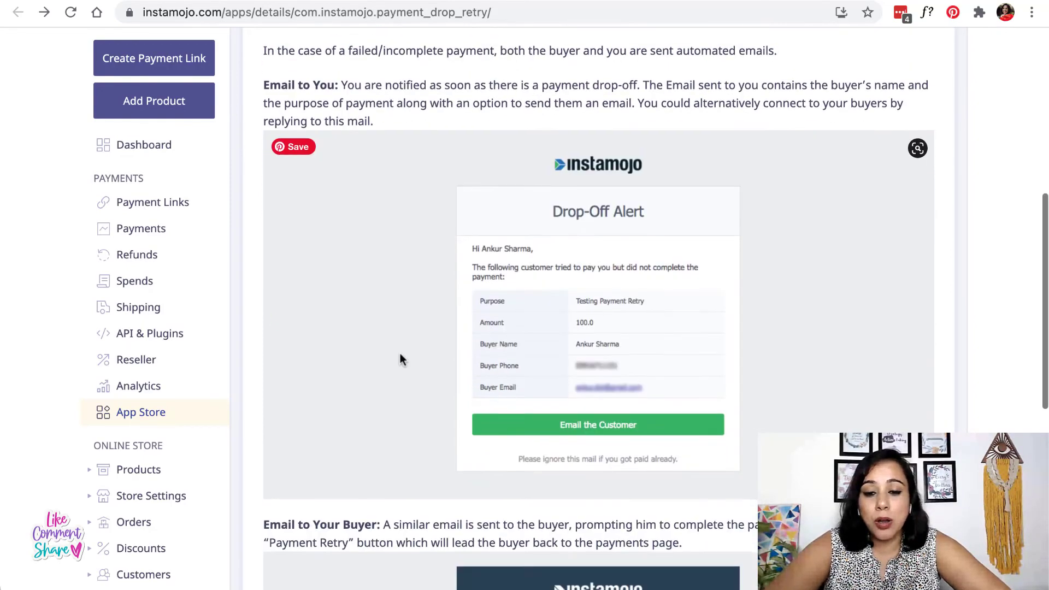
scroll(401, 359, down, 10)
scroll(400, 358, up, 14)
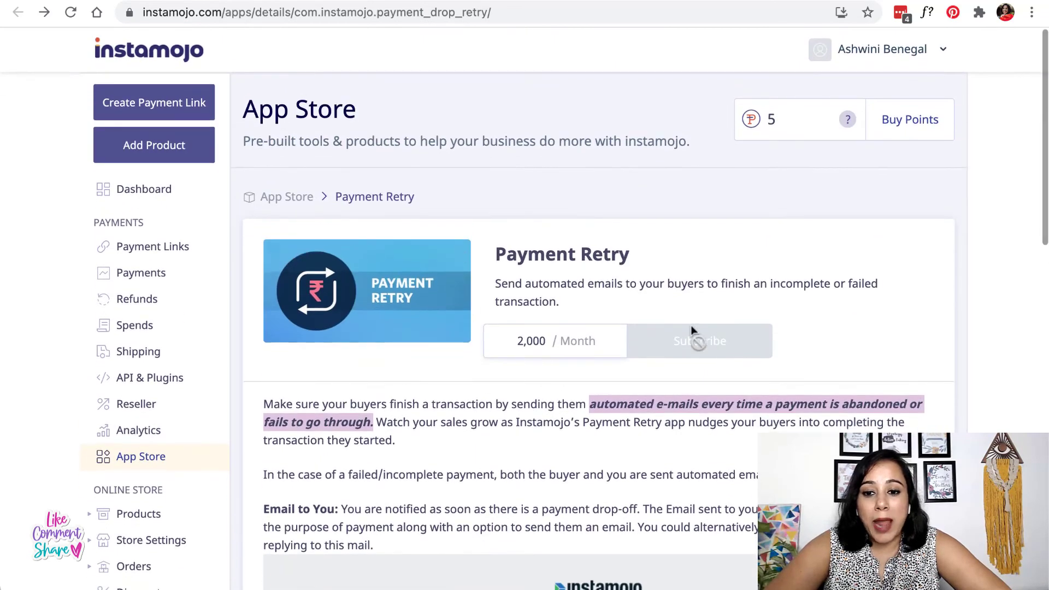
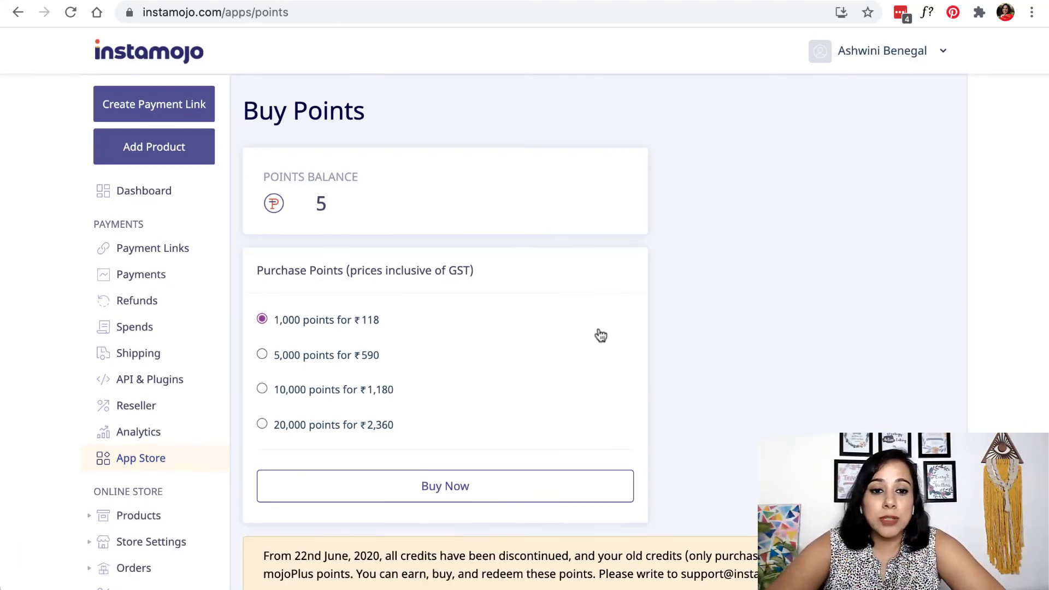
Leave Buy Points for the Dashboard showing ₹470 from 1 transaction and 5 mojoPlus points
scroll(601, 335, down, 1)
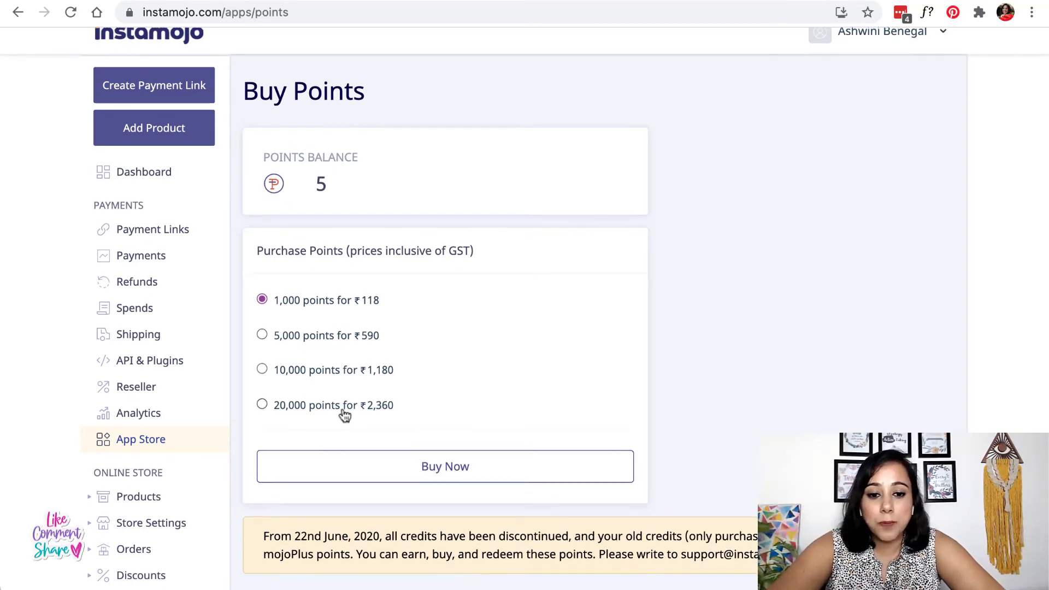
scroll(343, 414, down, 2)
scroll(343, 414, down, 5)
scroll(333, 409, up, 6)
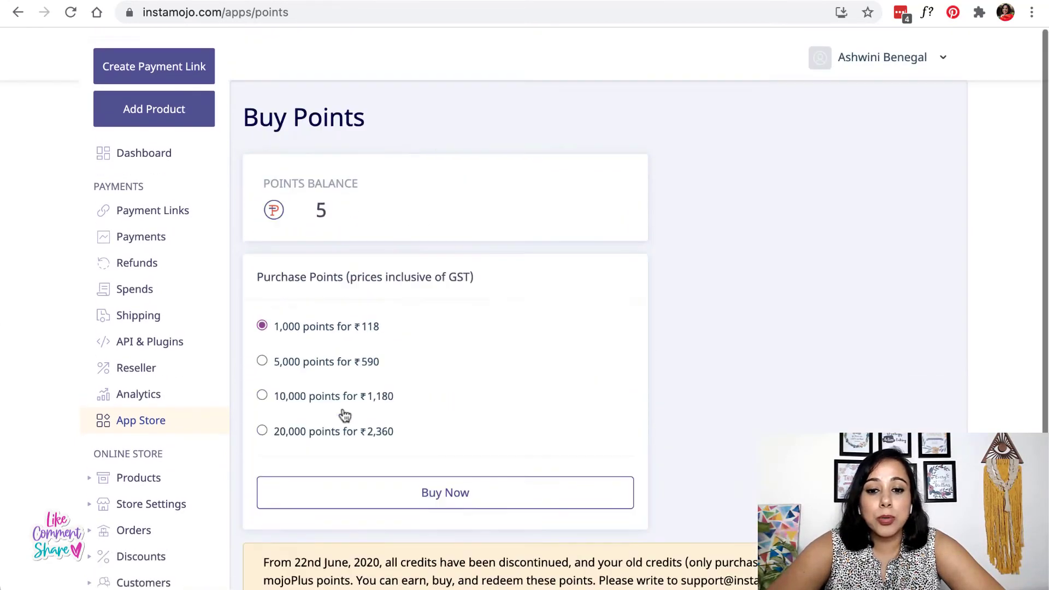
click(156, 199)
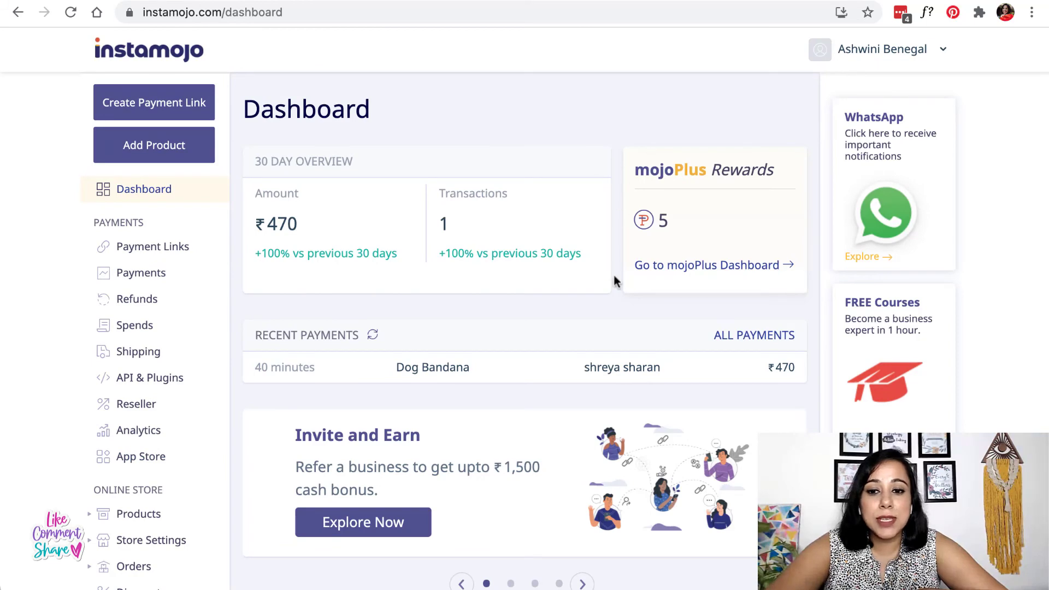
Open mojoPlus Rewards and review How it works: 1 point per ₹100 received plus 1 per payment
click(732, 266)
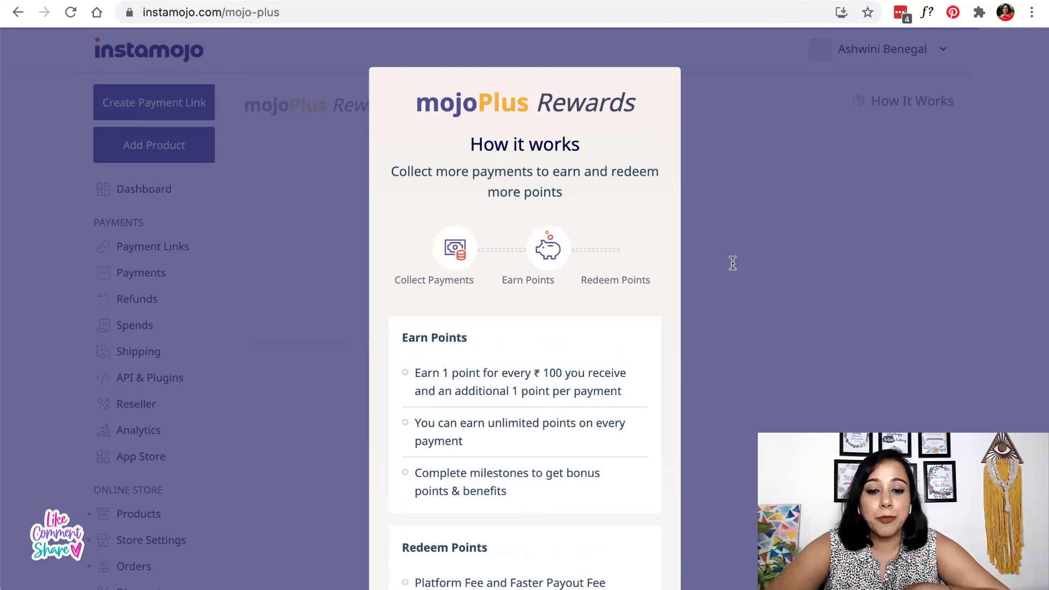
scroll(732, 263, down, 3)
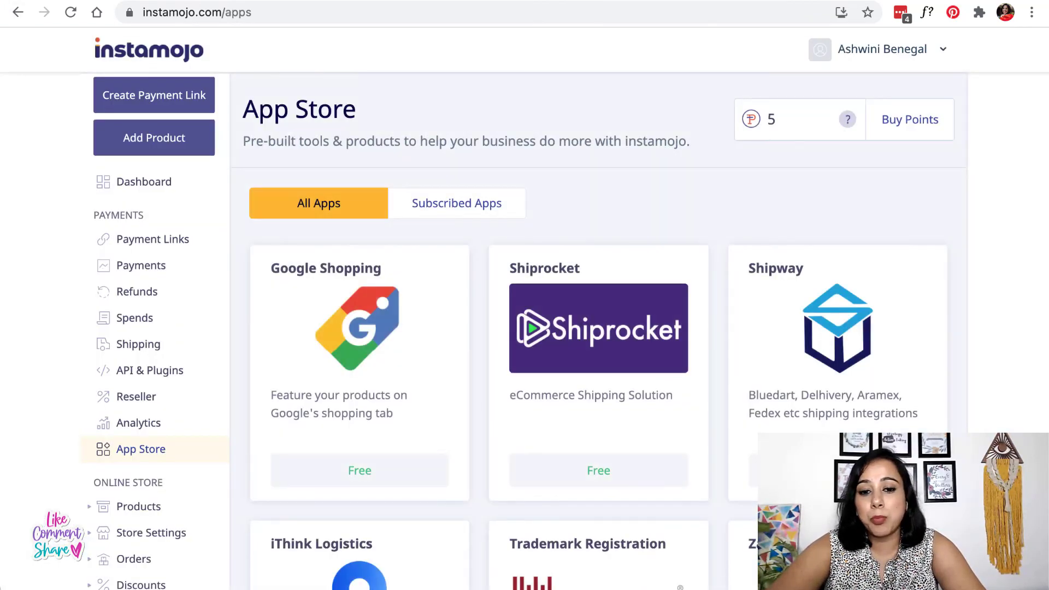
Browse the App Store's All Apps cards, including Google Shopping, Shiprocket, DripZen and Slack Notification
scroll(369, 346, down, 18)
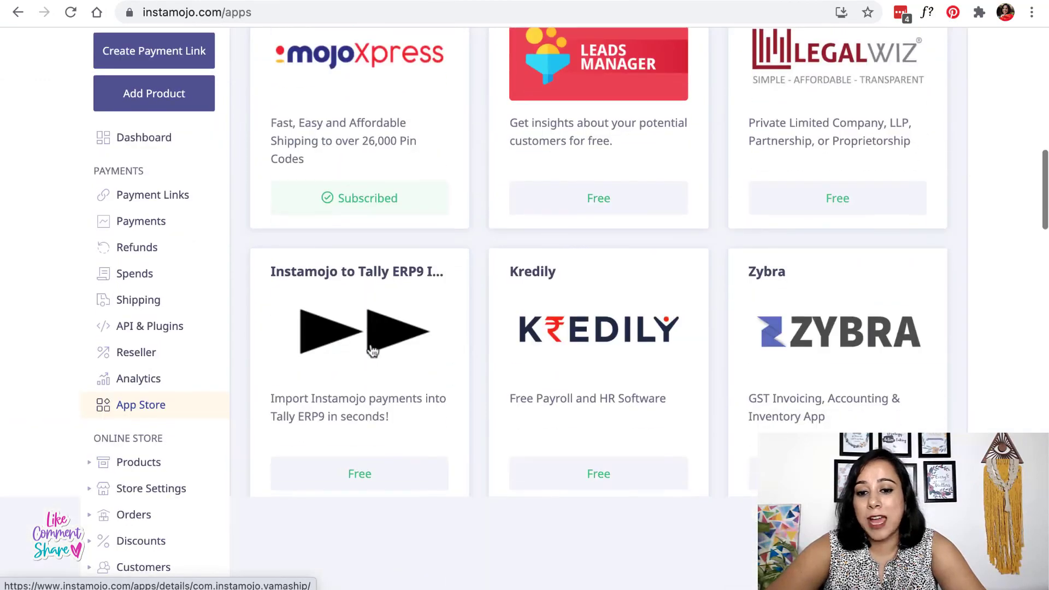
scroll(369, 344, down, 8)
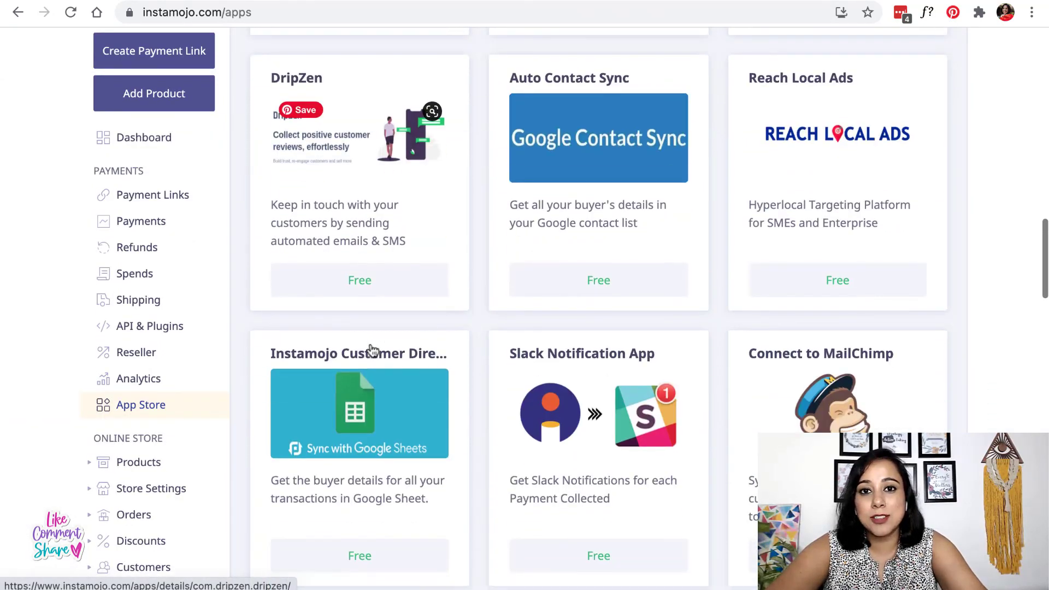